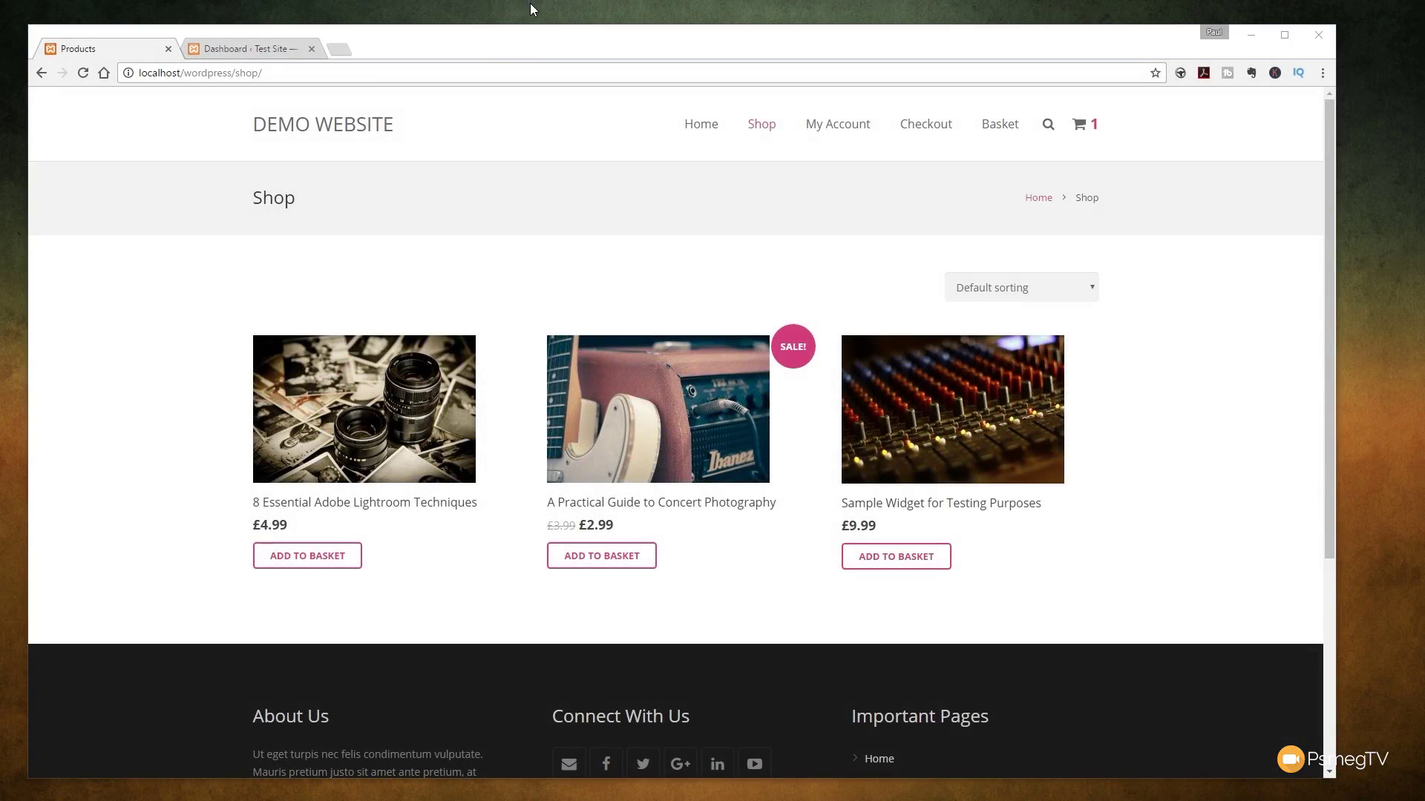
Bring the browser forward and show the WordPress admin Dashboard with its WooCommerce Status panel.
click(517, 48)
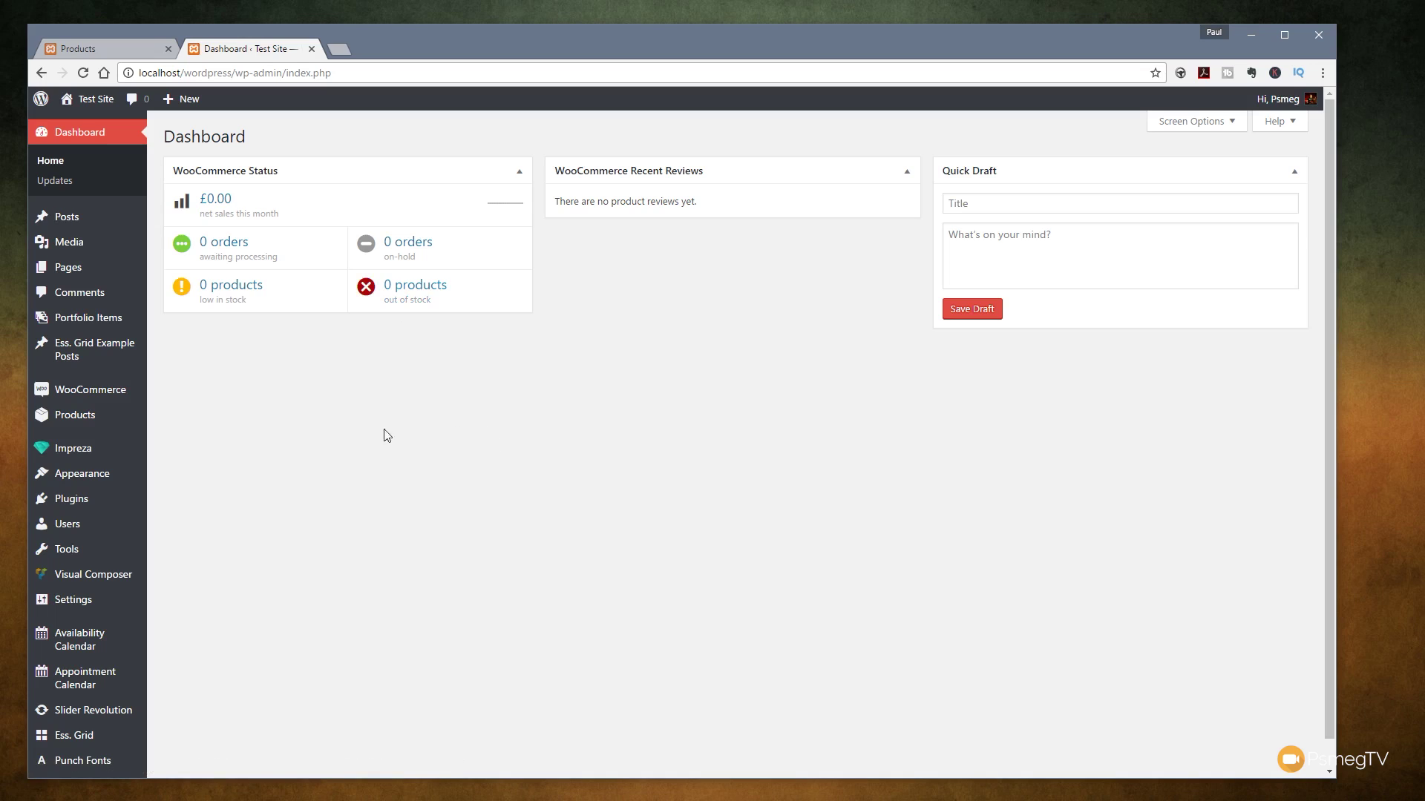
Open WooCommerce Settings > Products > Display and scroll to the Product Images sizes.
mouse_move(95, 400)
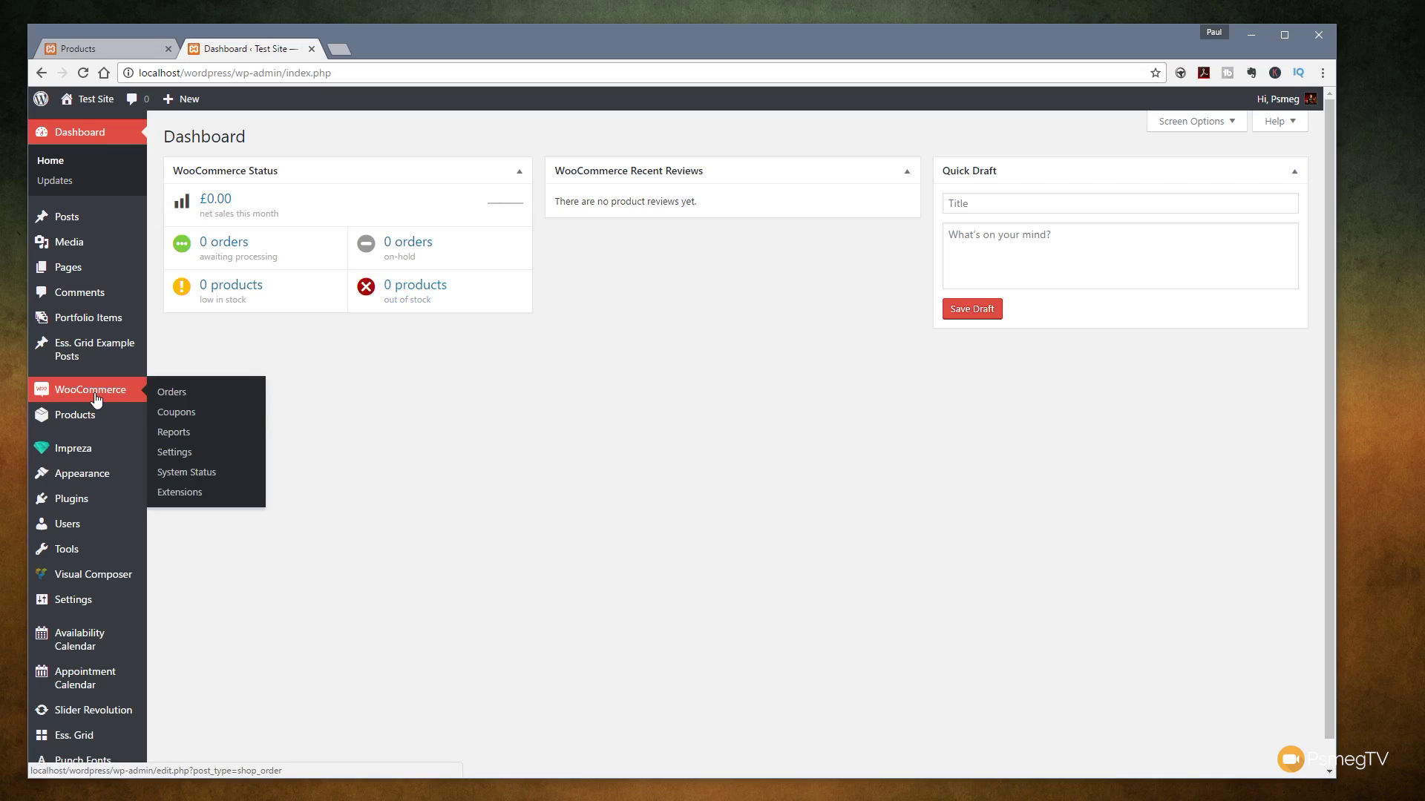
click(189, 454)
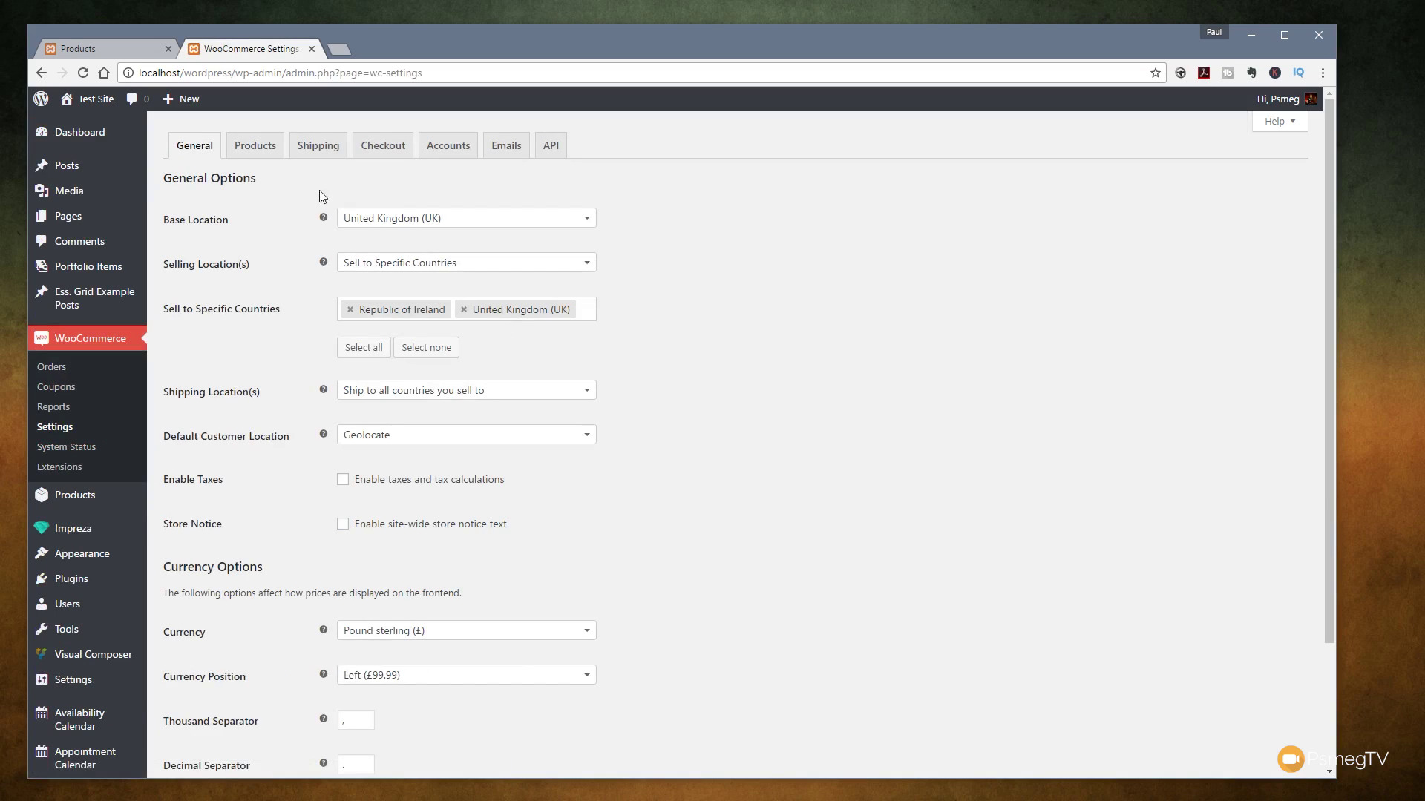
click(259, 148)
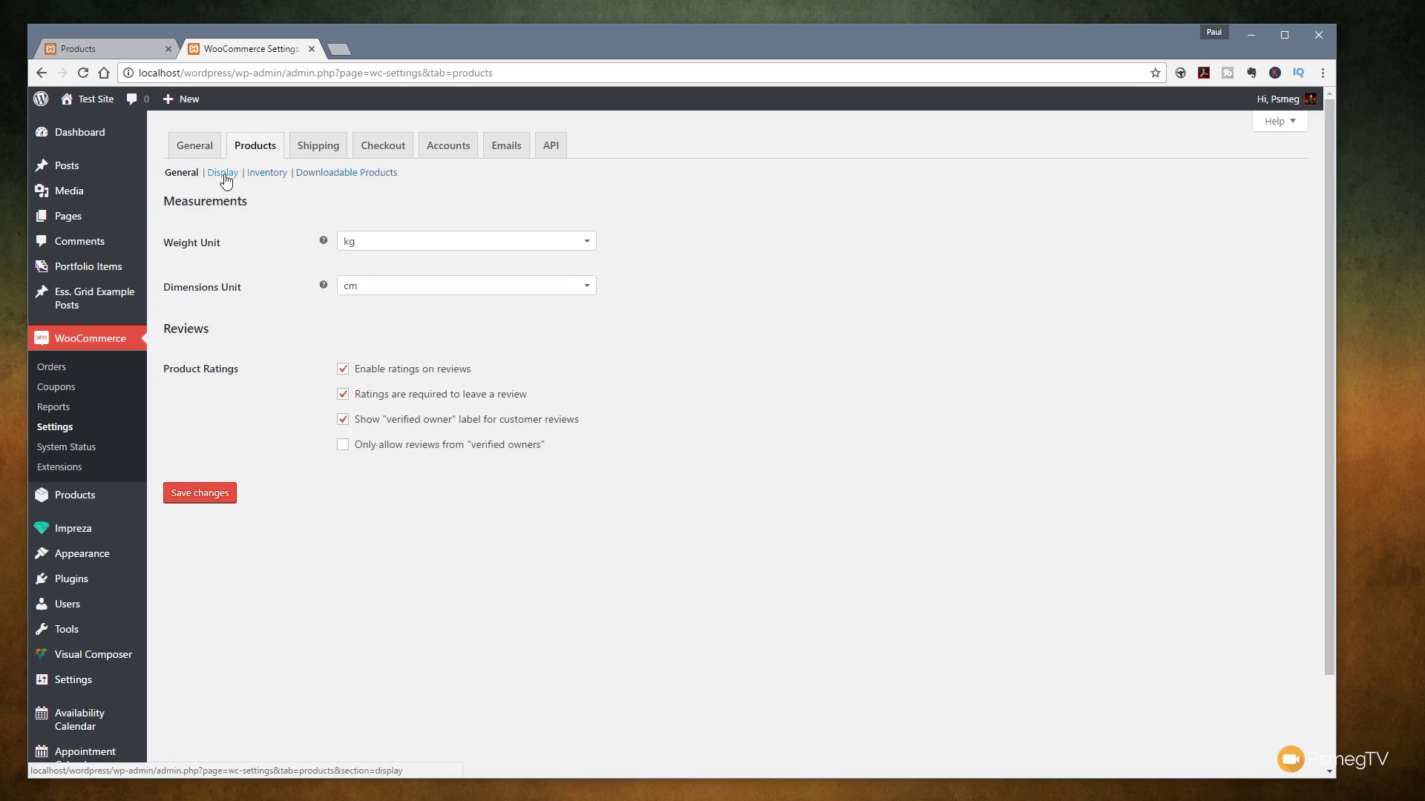
click(225, 175)
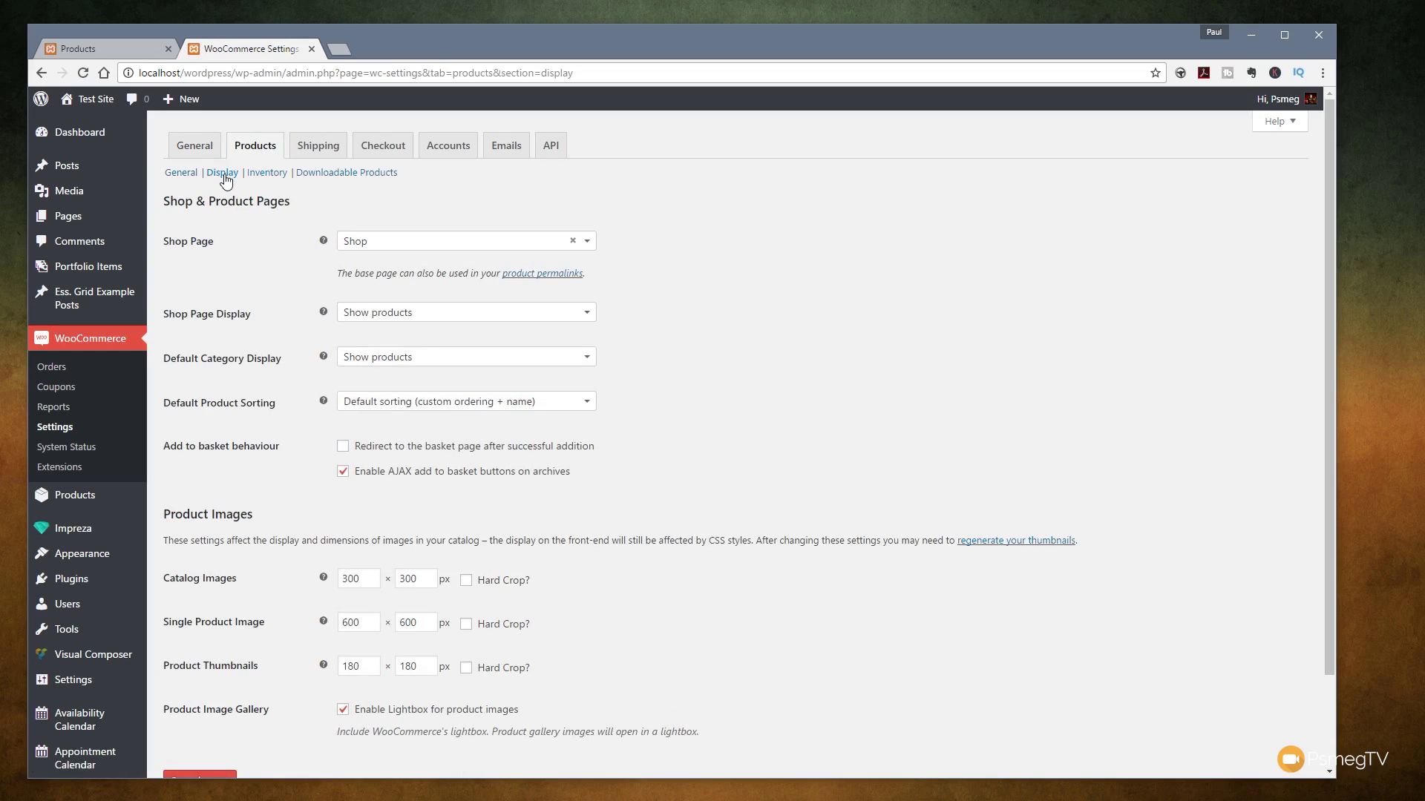
scroll(864, 367, down, 2)
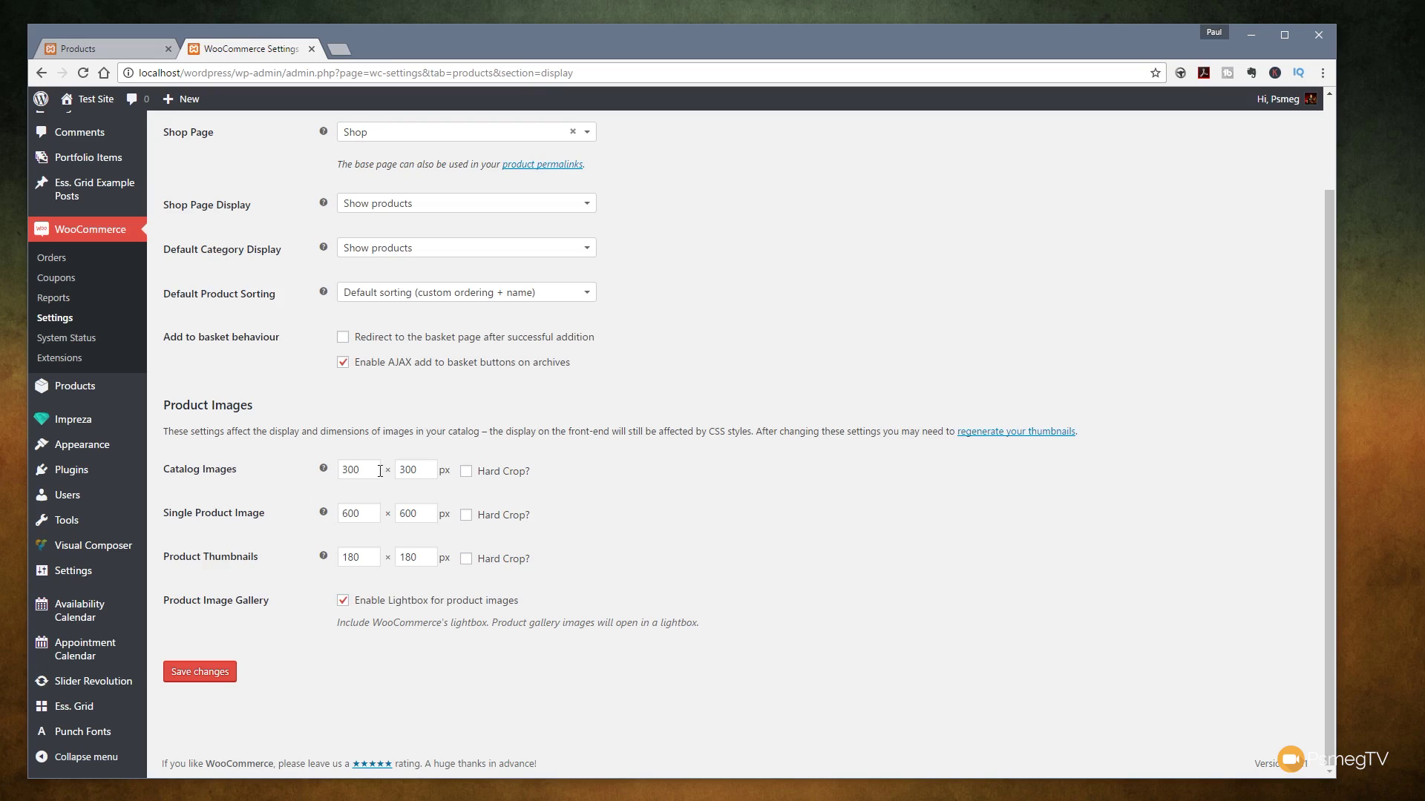
Reload the shop, then compare the settings, the Lightroom book page and the full shop listing.
click(129, 41)
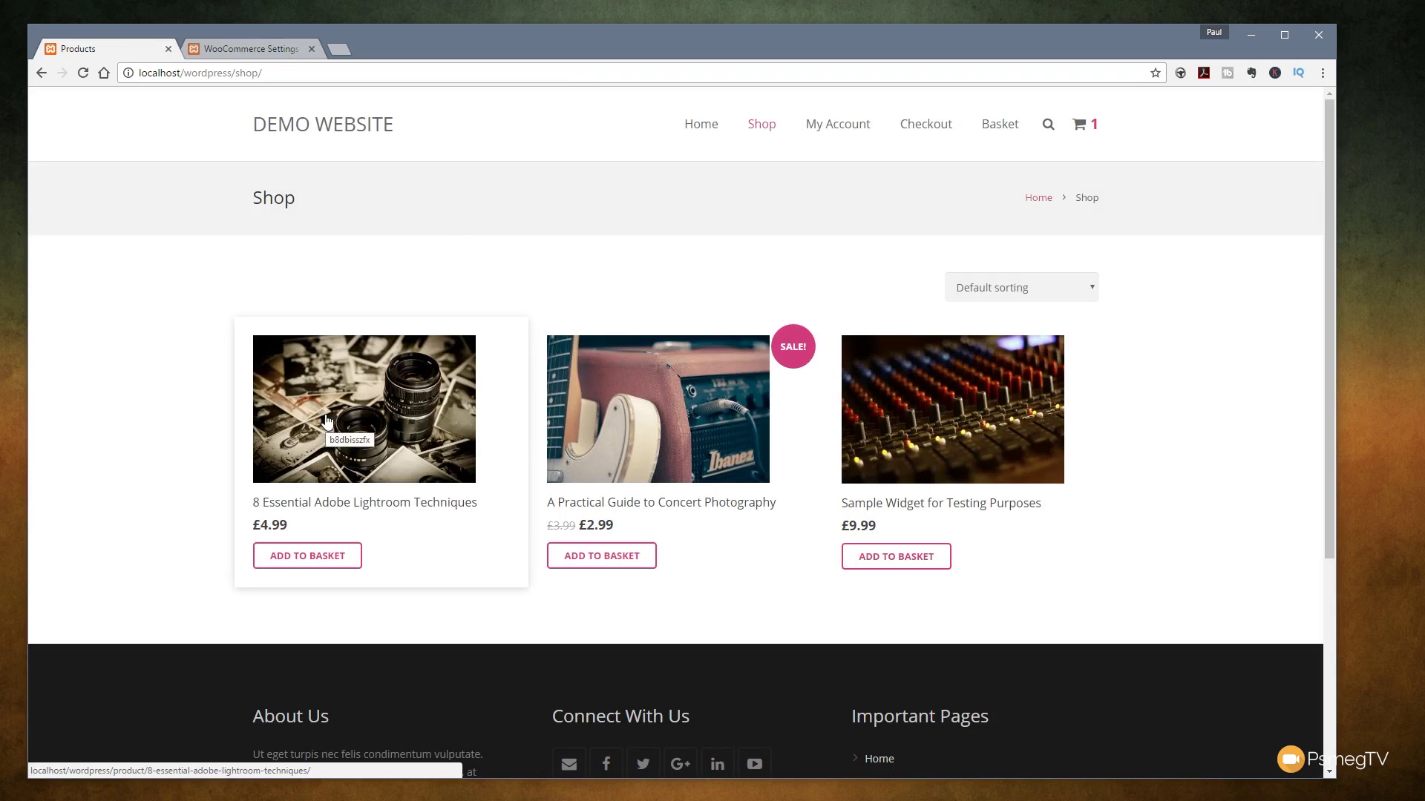
key(F5)
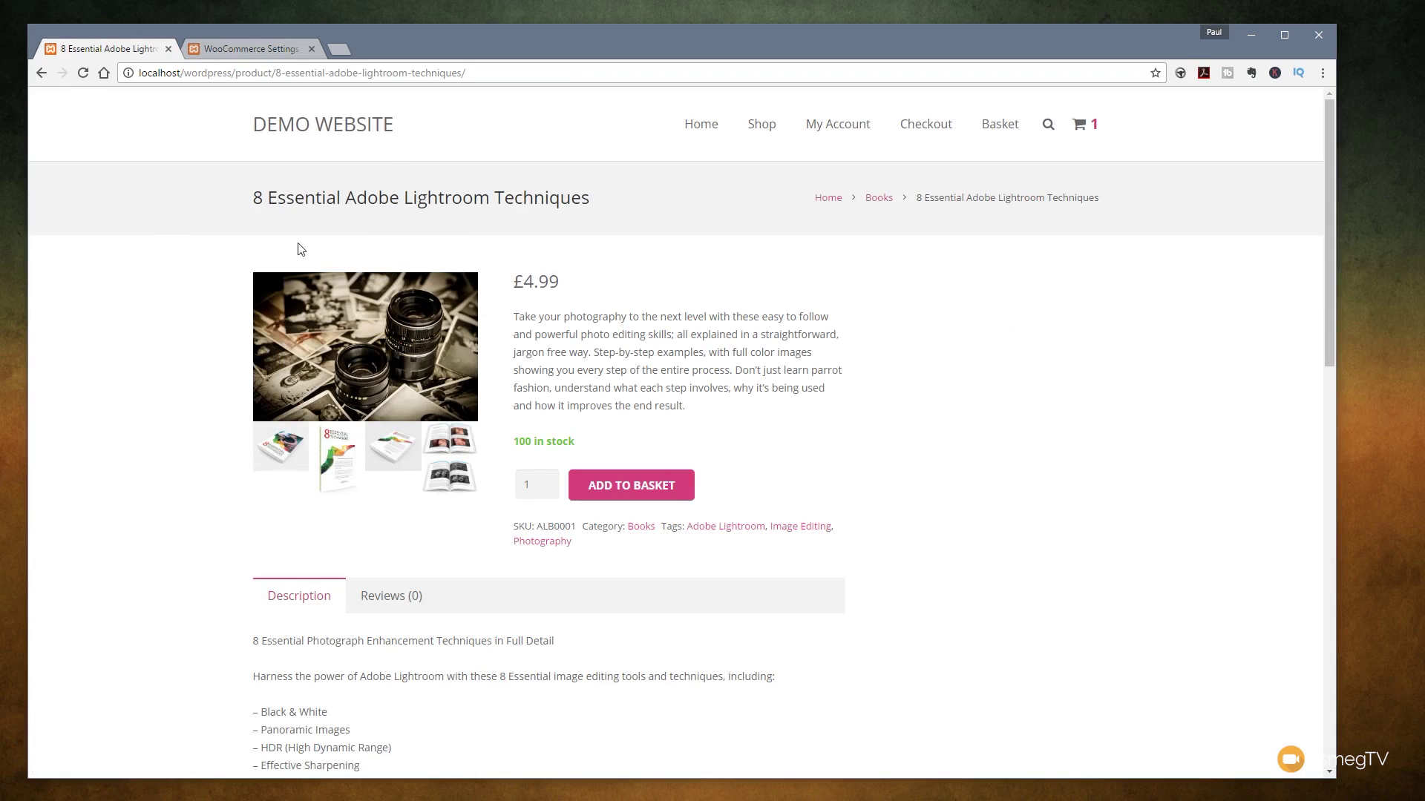
click(260, 48)
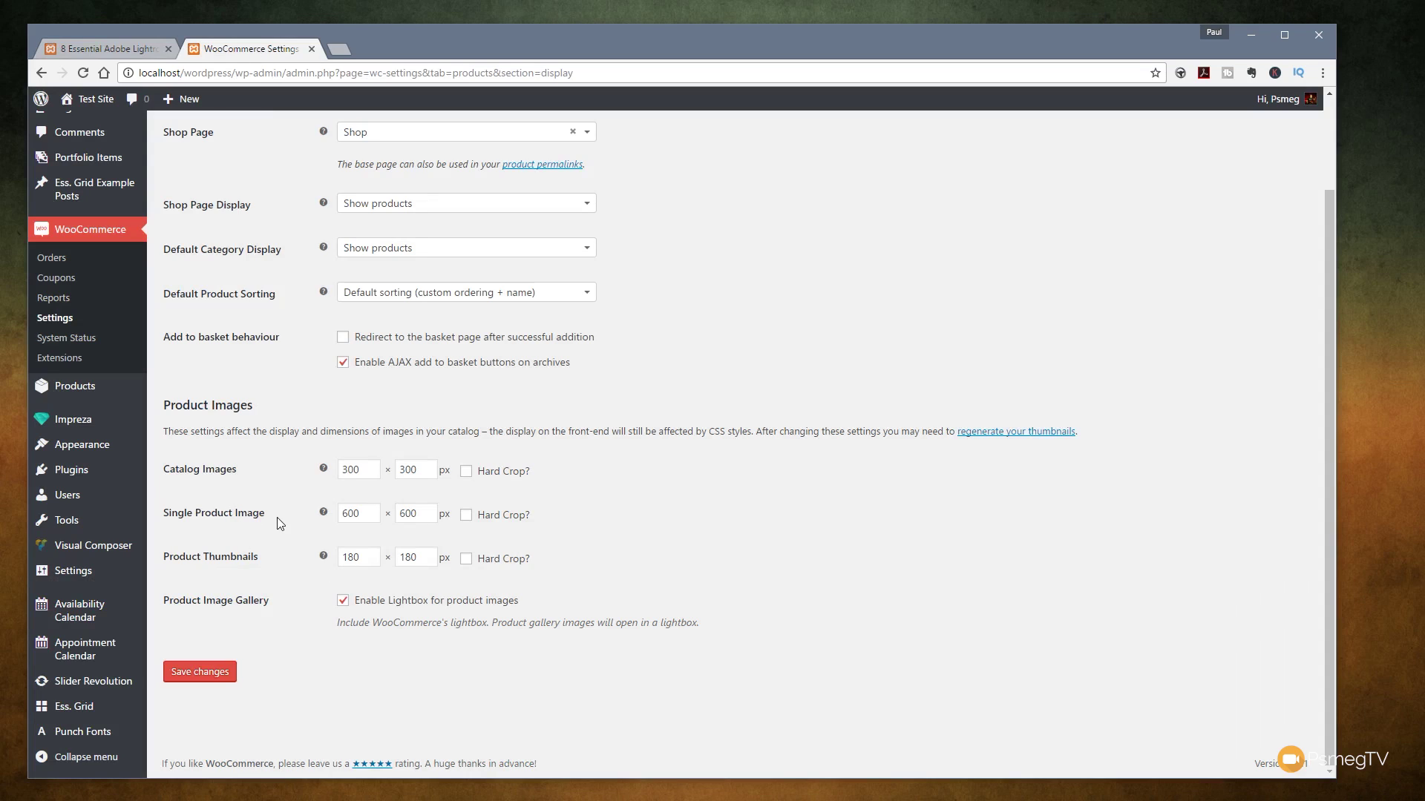
click(136, 50)
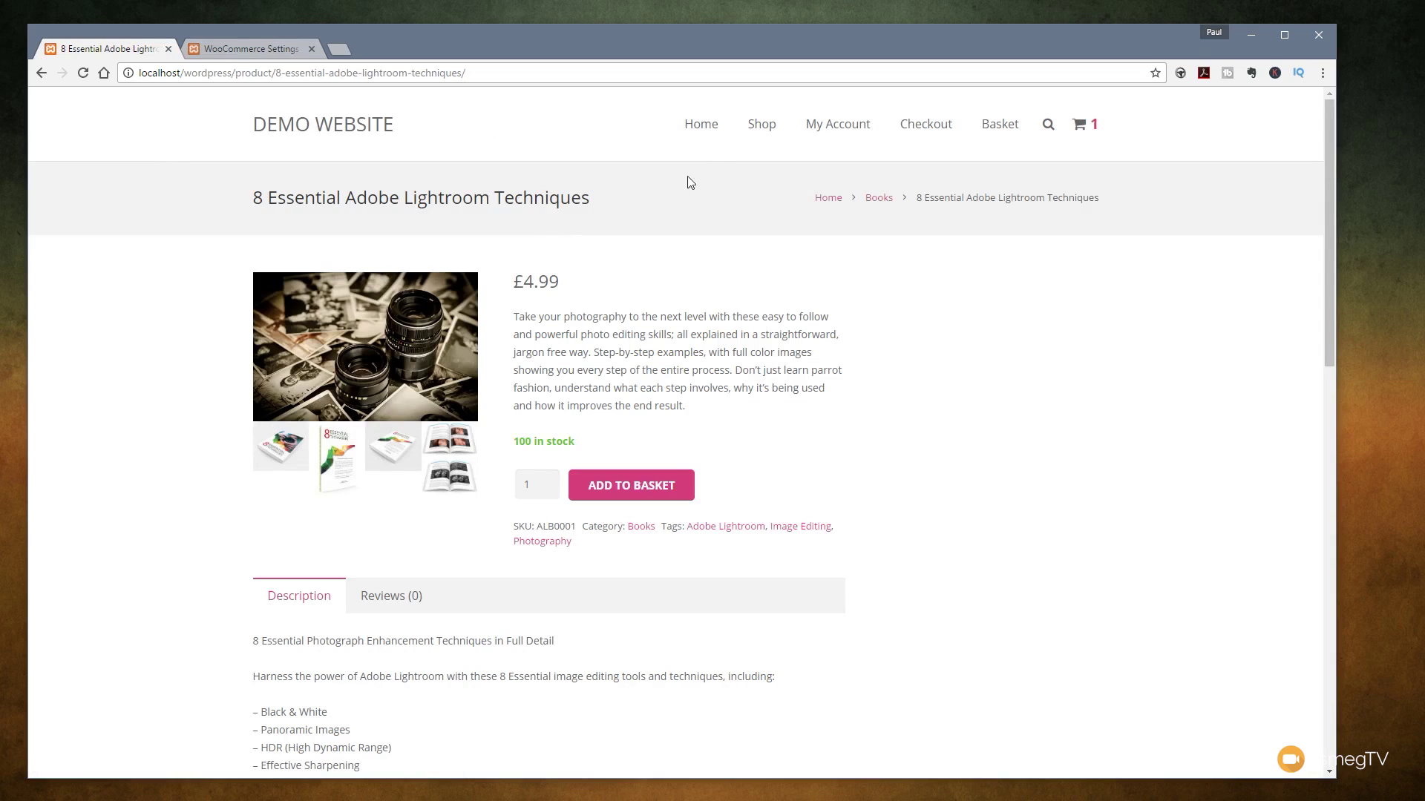
click(761, 124)
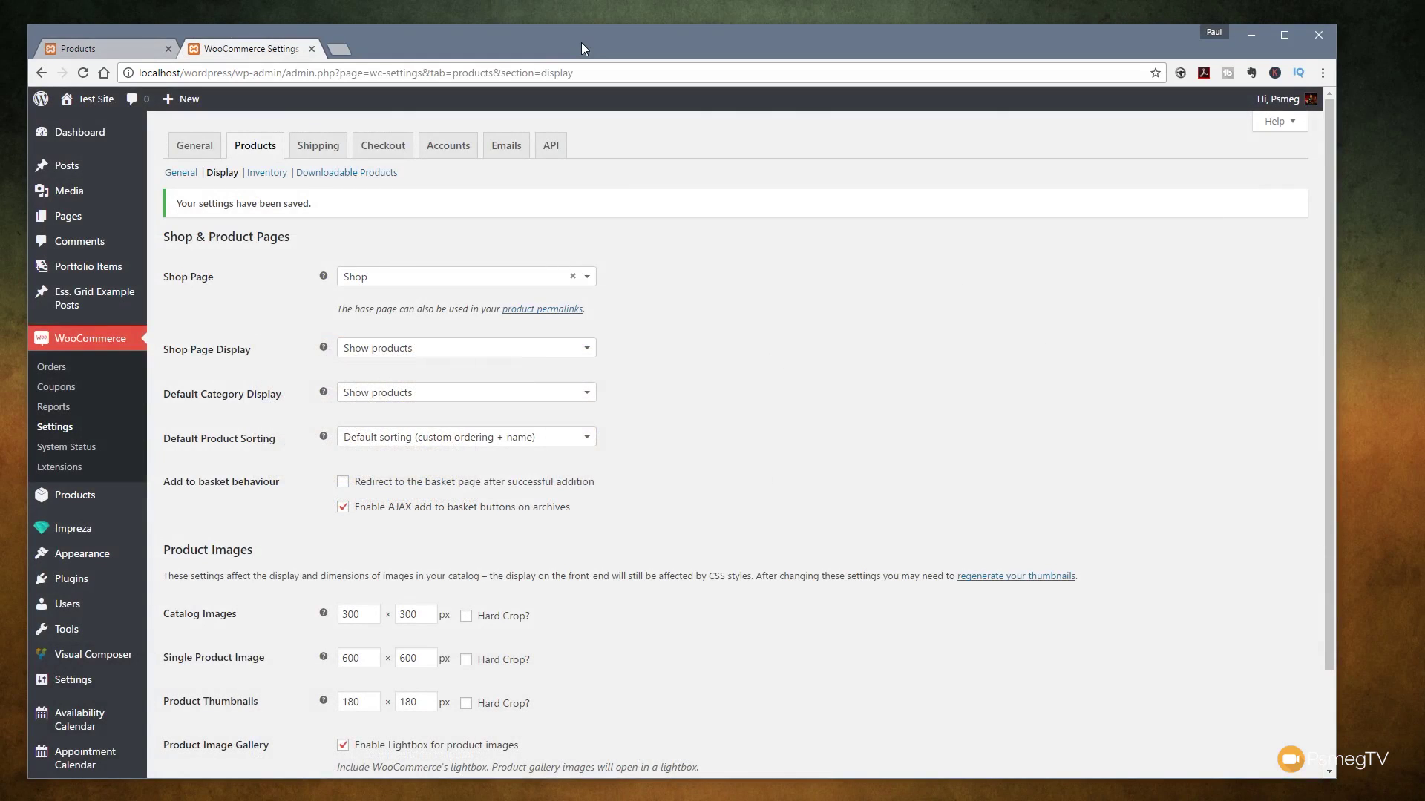
scroll(639, 442, down, 3)
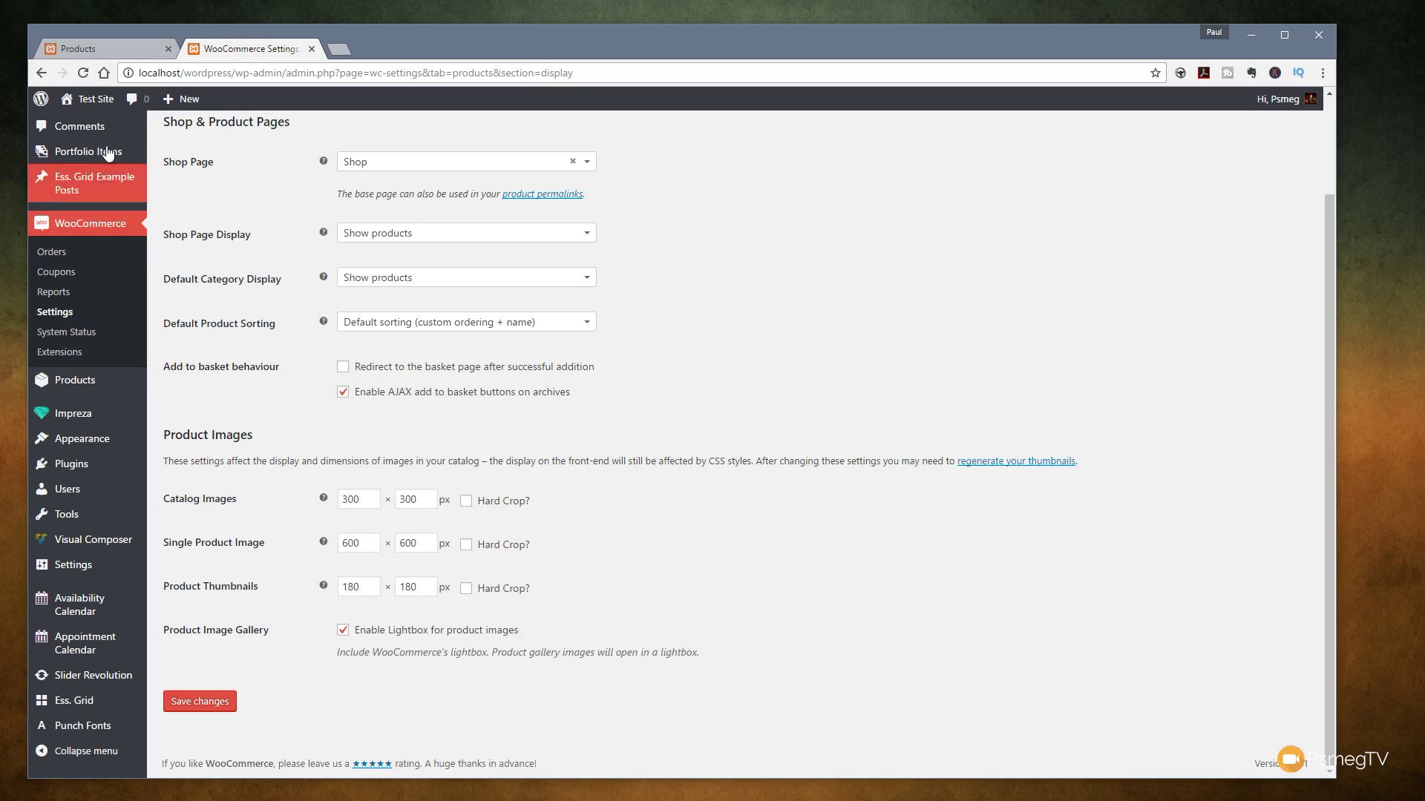
Turn on Hard Crop for the 300×300 catalog, 600×600 single and 180×180 thumbnail sizes, then save.
click(110, 49)
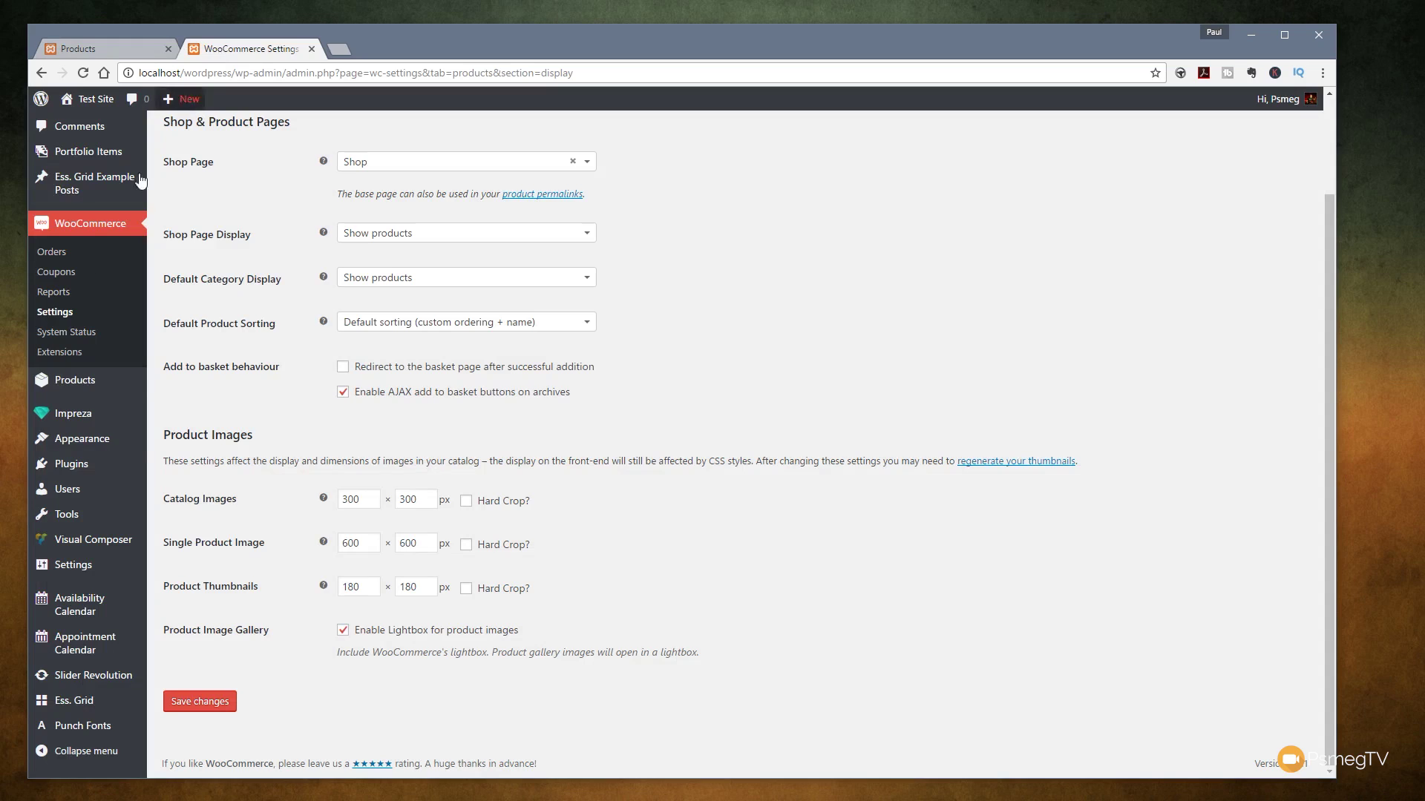
click(223, 49)
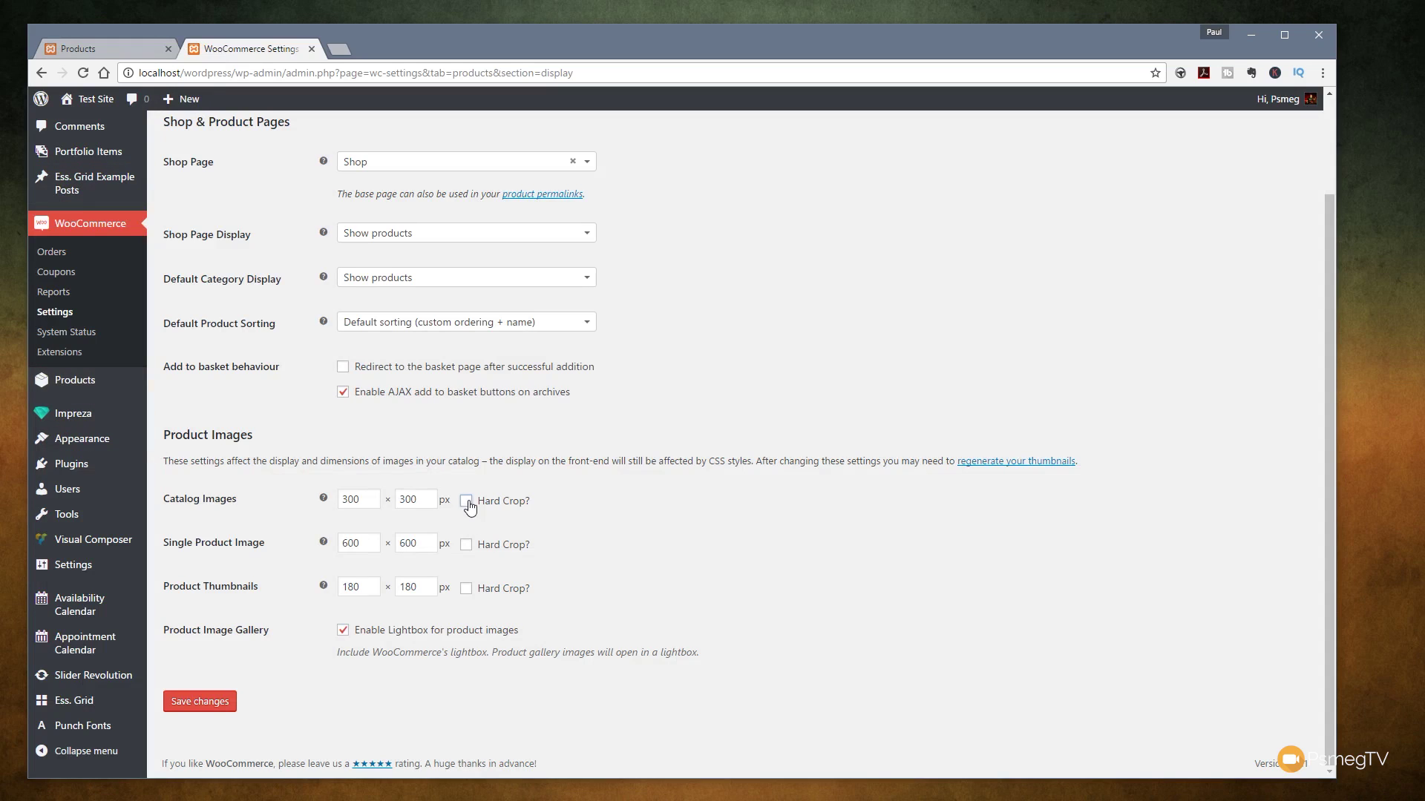
click(466, 502)
click(466, 545)
click(466, 588)
click(207, 705)
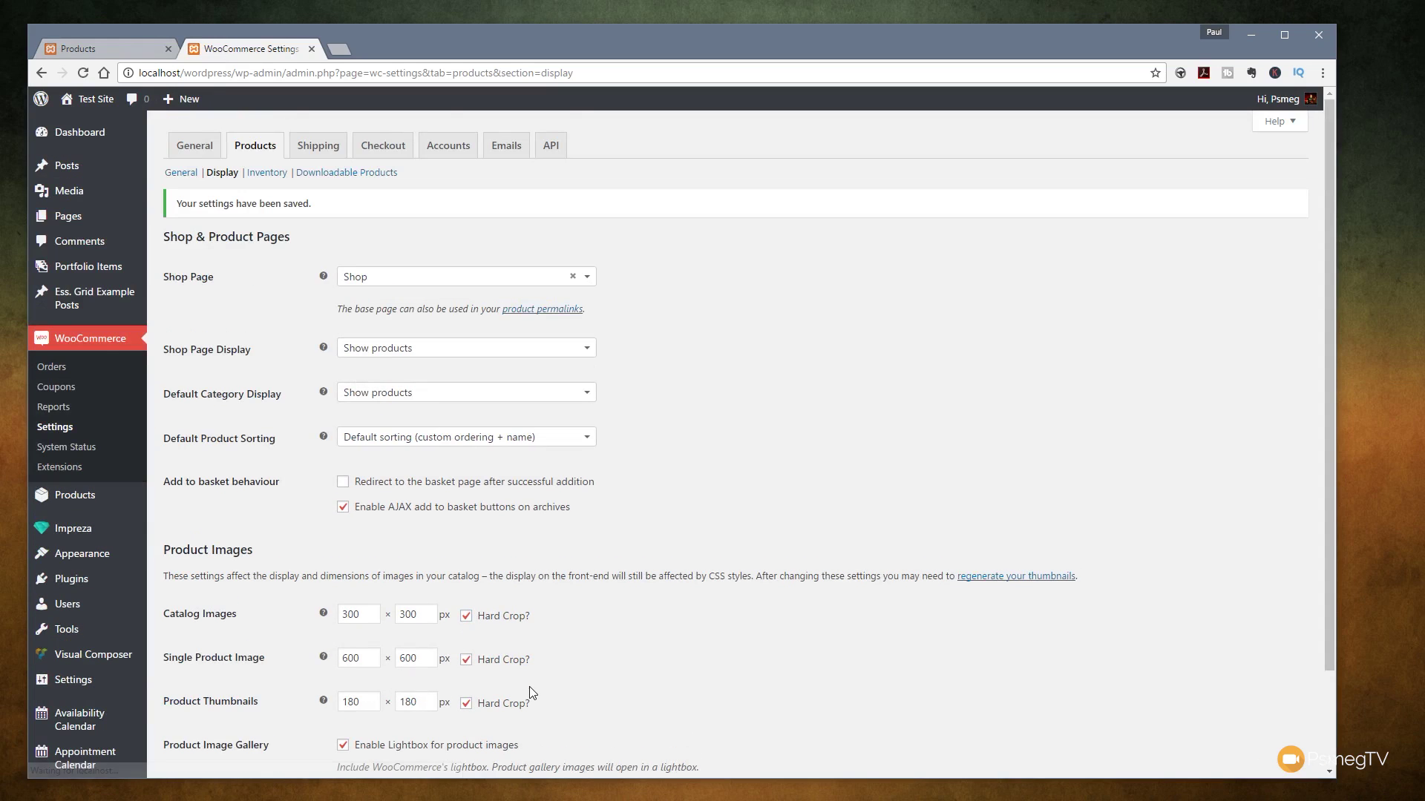
Reload the shop to check the product images, then return to the display settings.
click(81, 49)
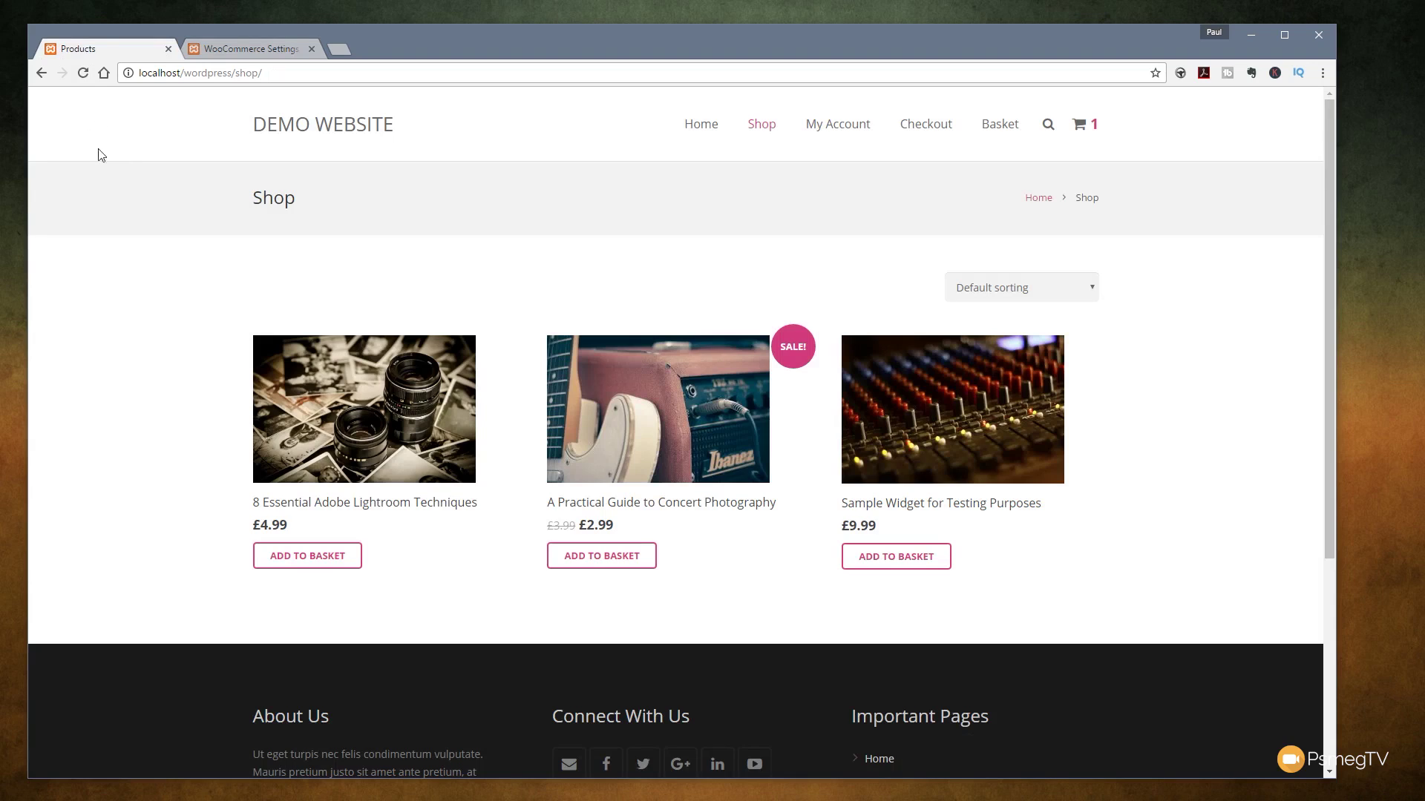
click(83, 73)
click(265, 52)
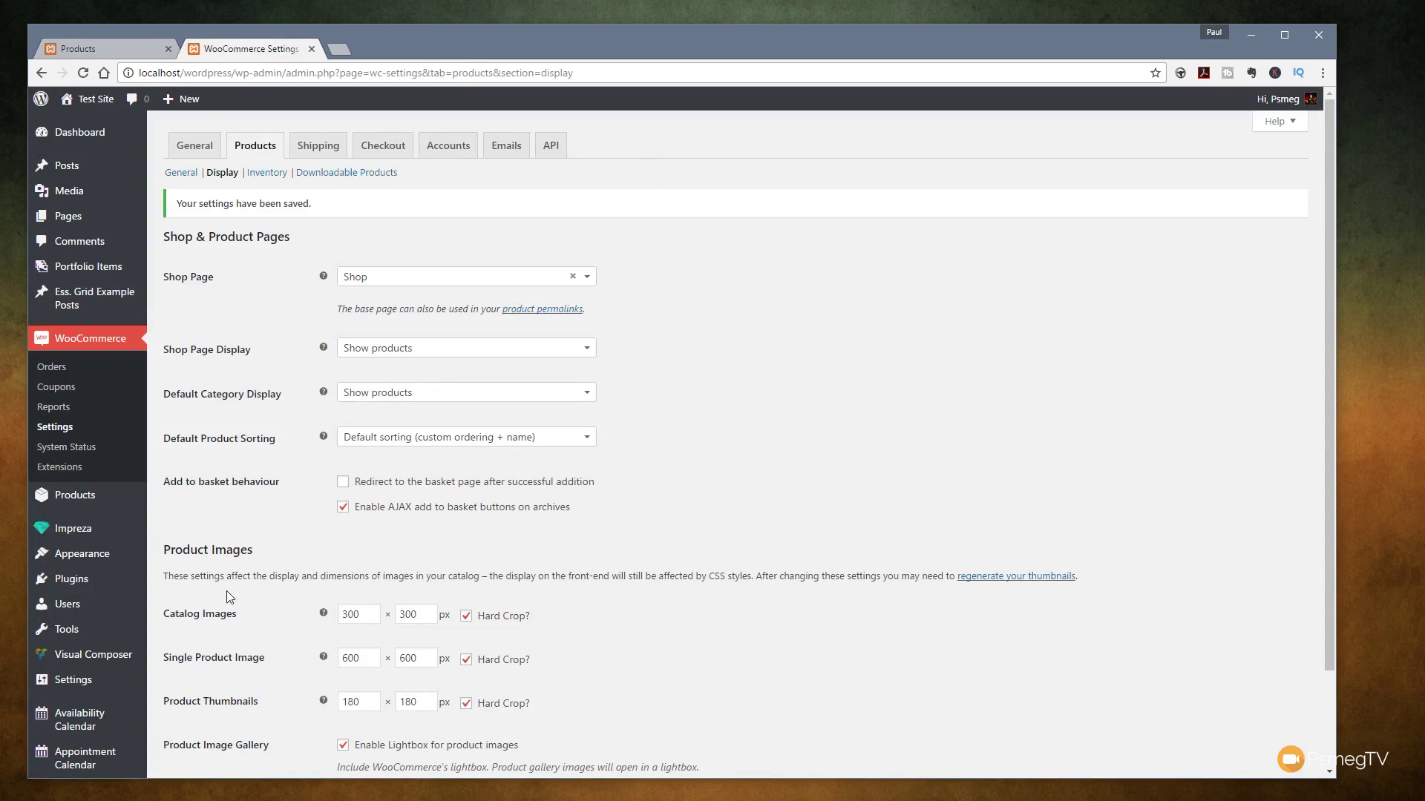
Copy the Force Regenerate Thumbnails name from Installed Plugins and search for it under Add New.
mouse_move(71, 580)
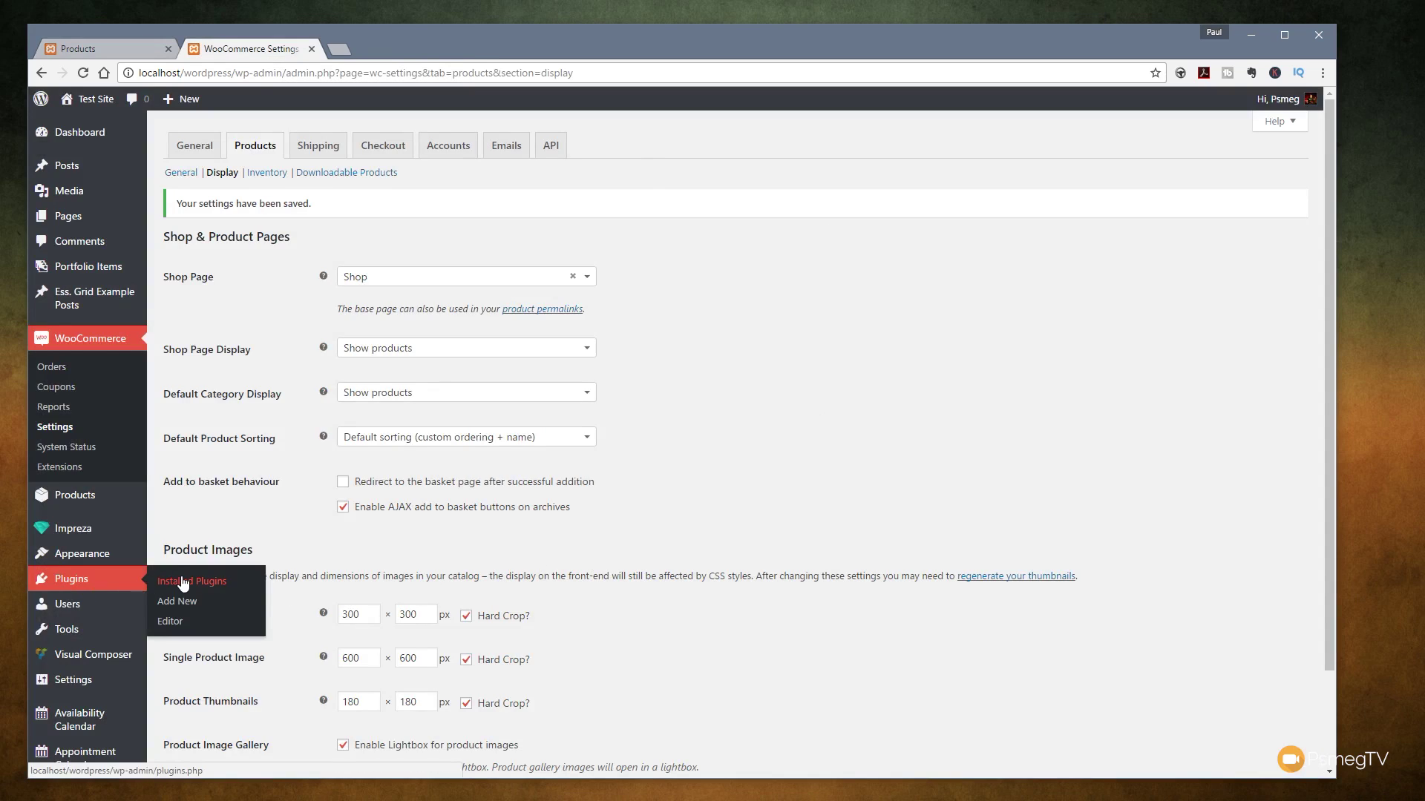
middle_click(184, 584)
key(ctrl+Tab)
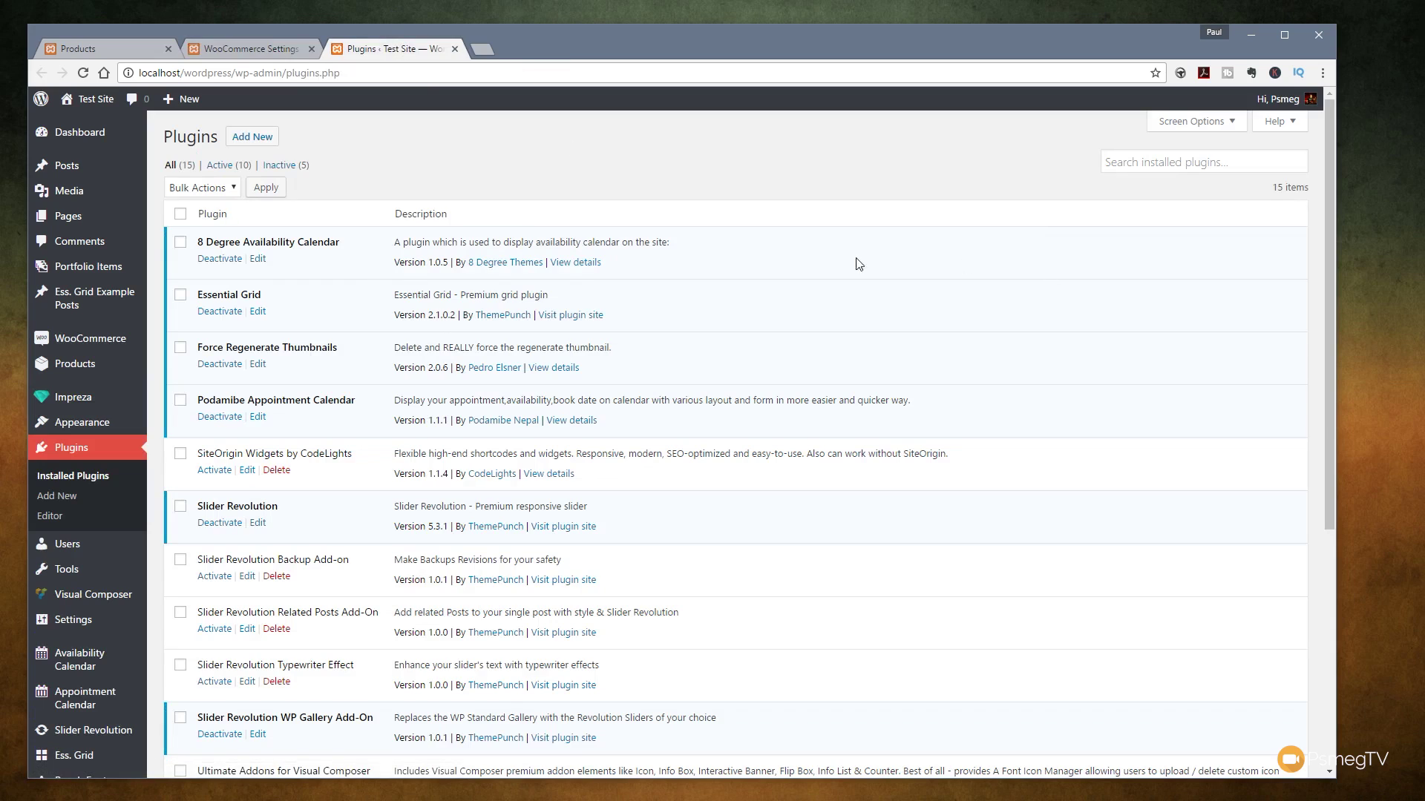
drag(196, 349, 343, 354)
key(ctrl+c)
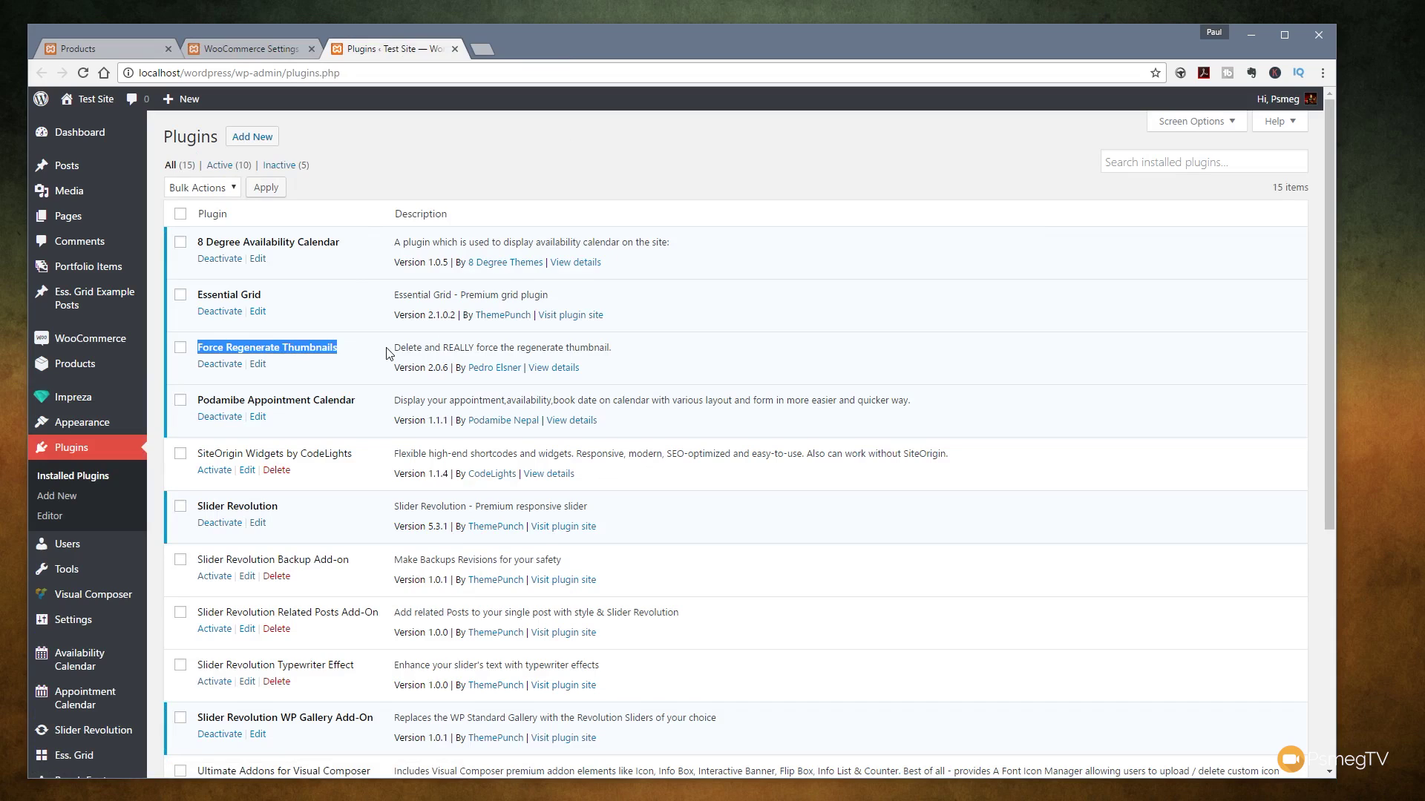
click(265, 139)
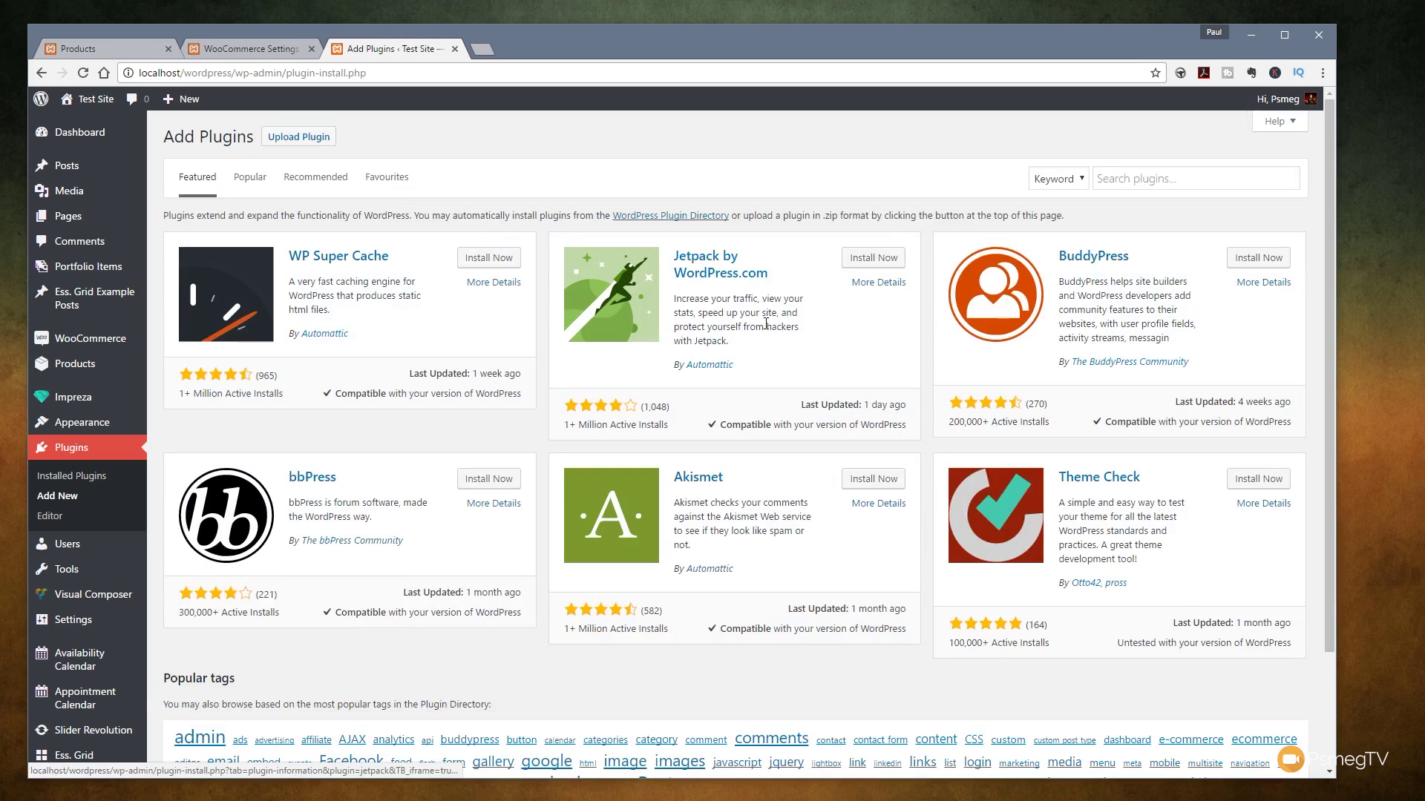
click(1150, 170)
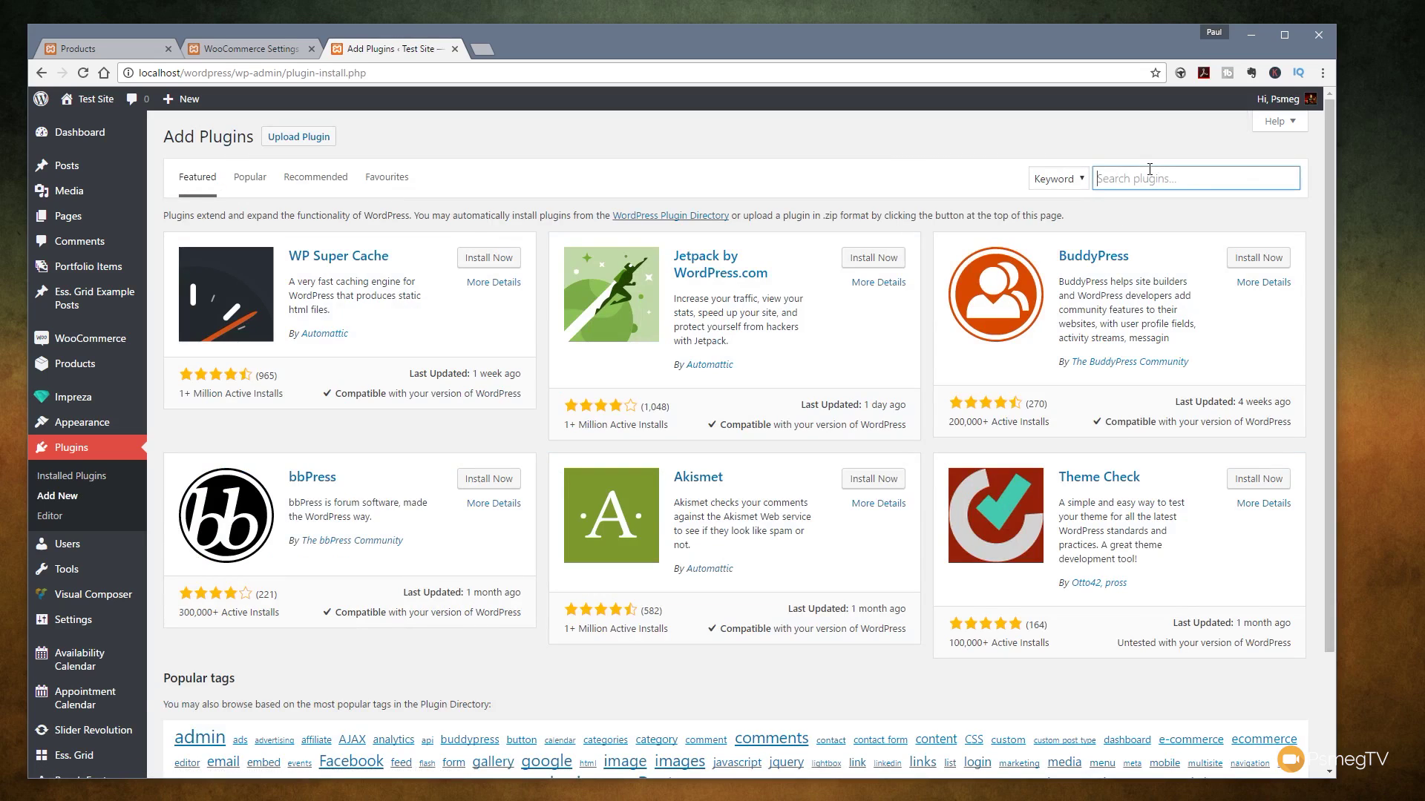
key(ctrl+v)
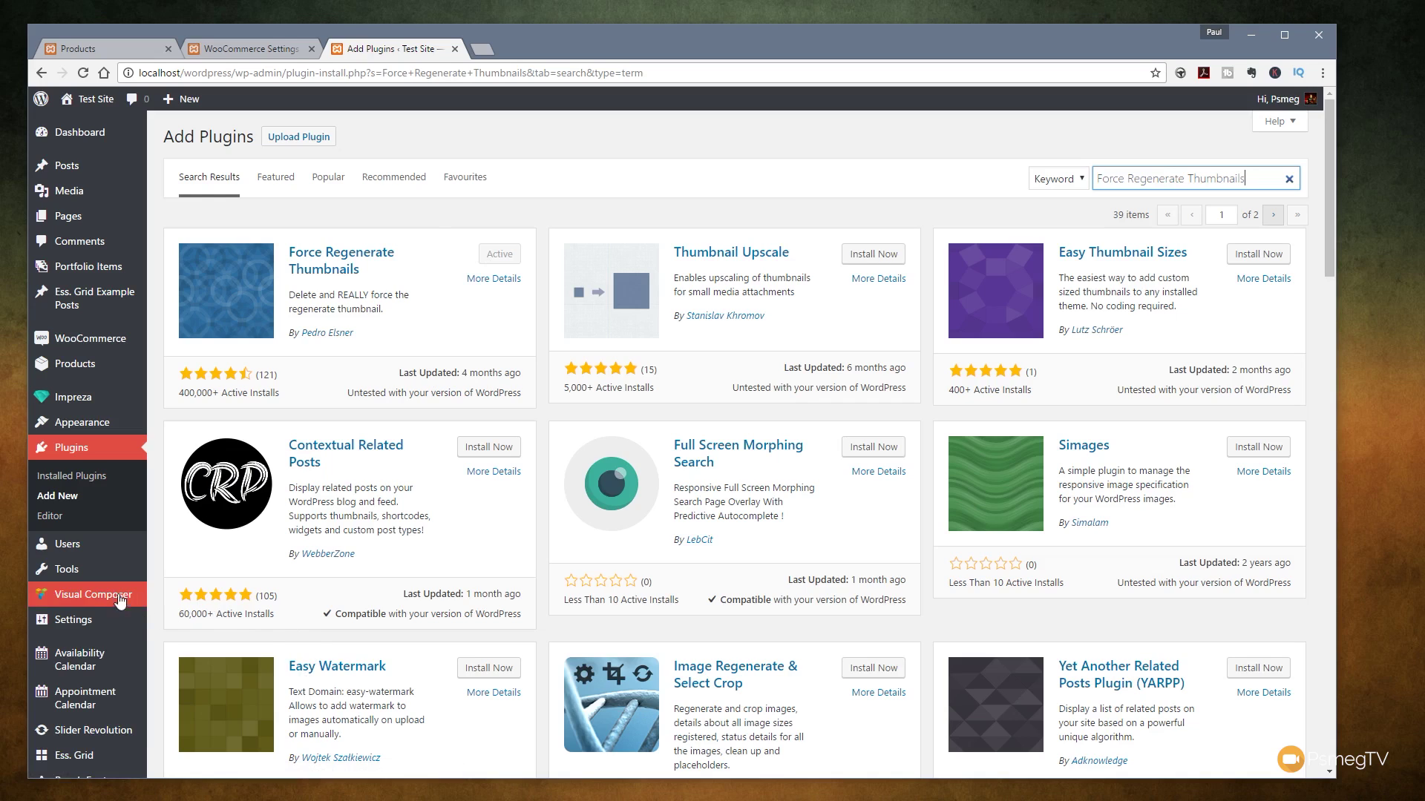
Run Force Regenerate Thumbnails on all 25 images and highlight the list of regenerated sizes.
mouse_move(87, 579)
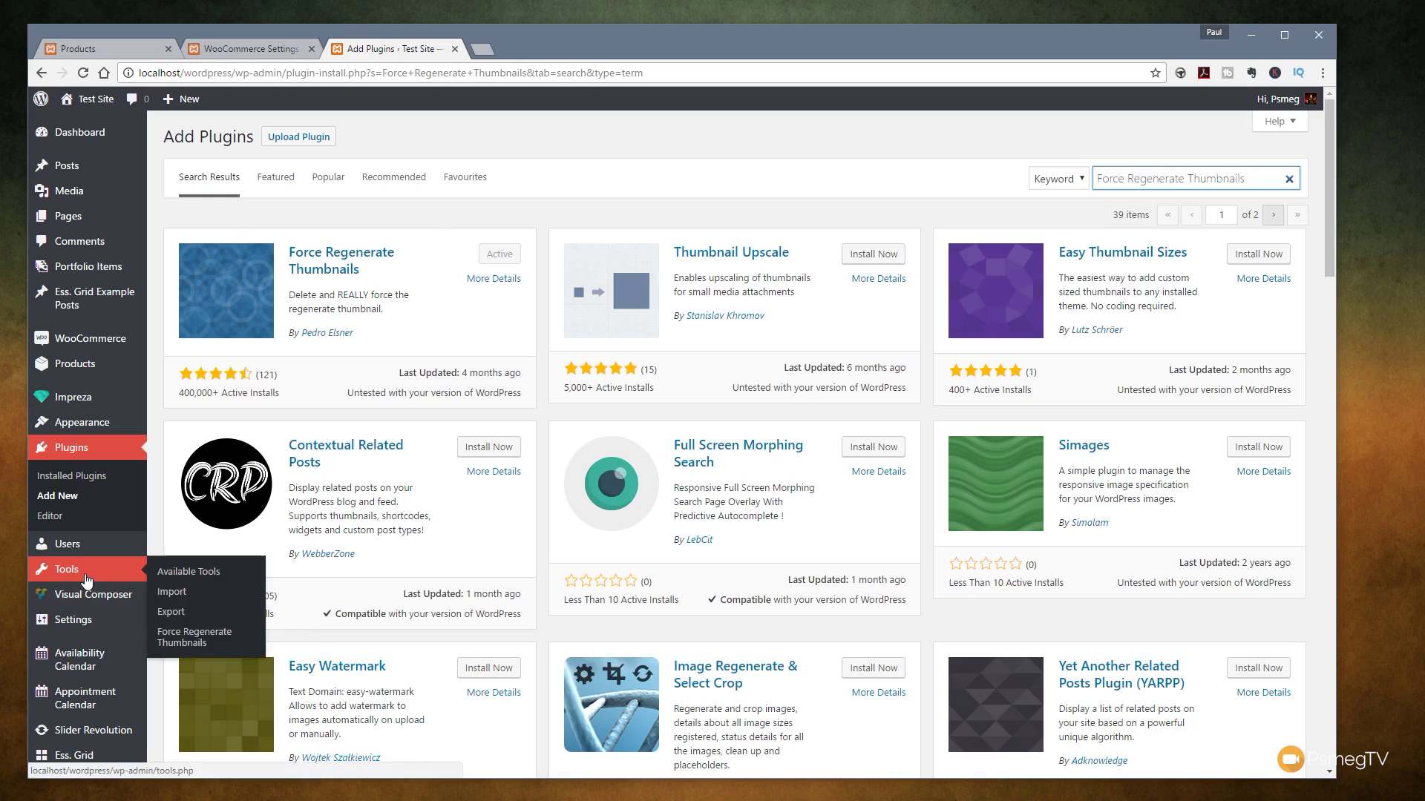
click(187, 638)
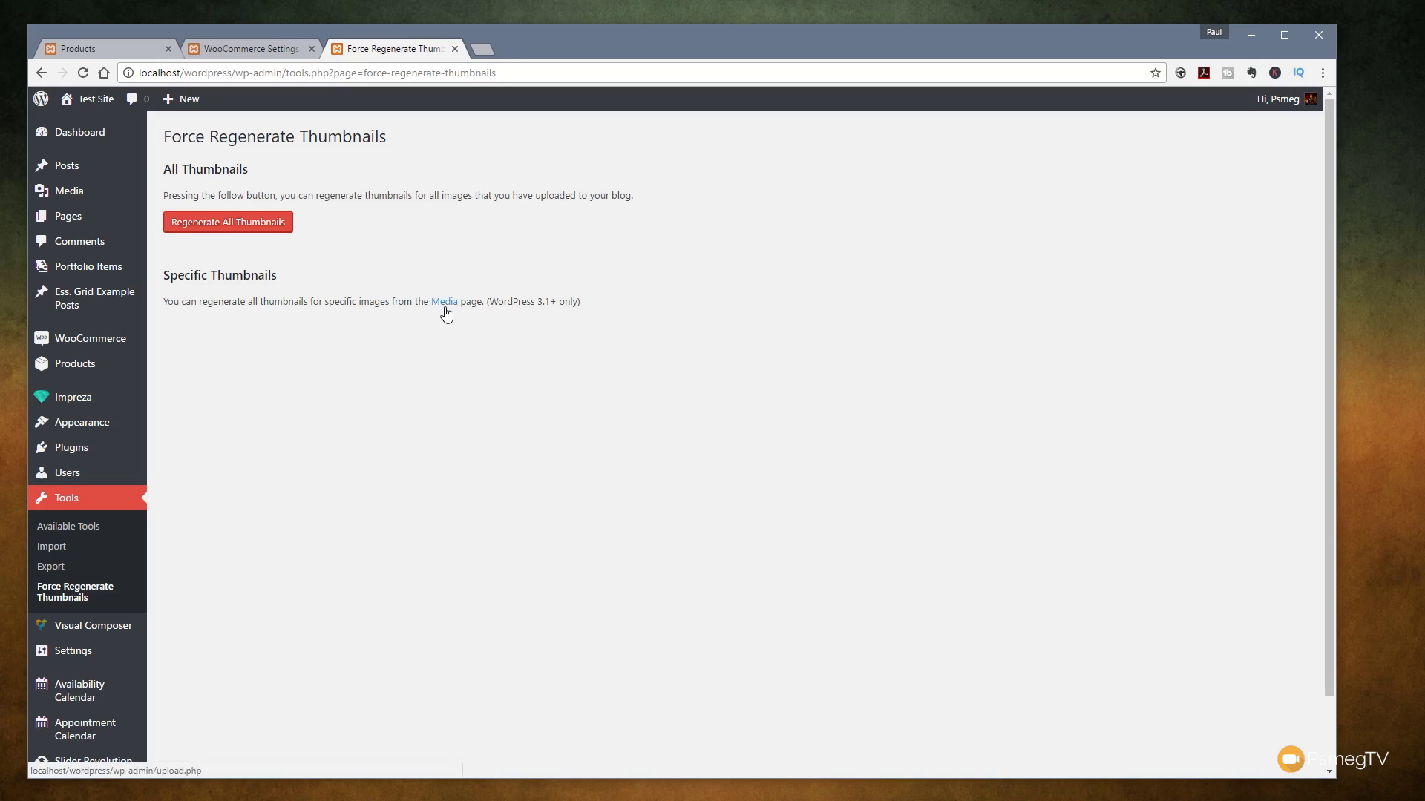
click(240, 224)
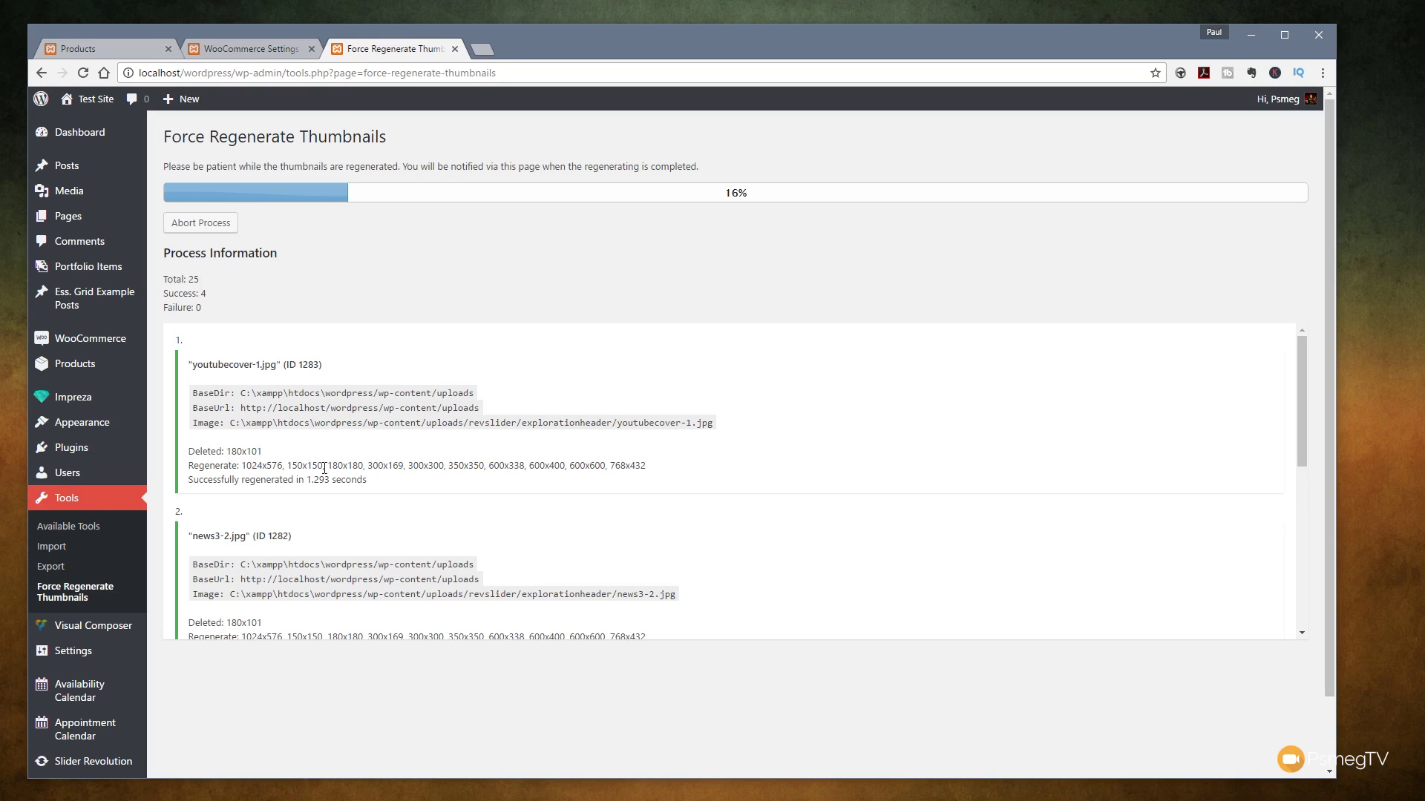
drag(647, 469, 245, 475)
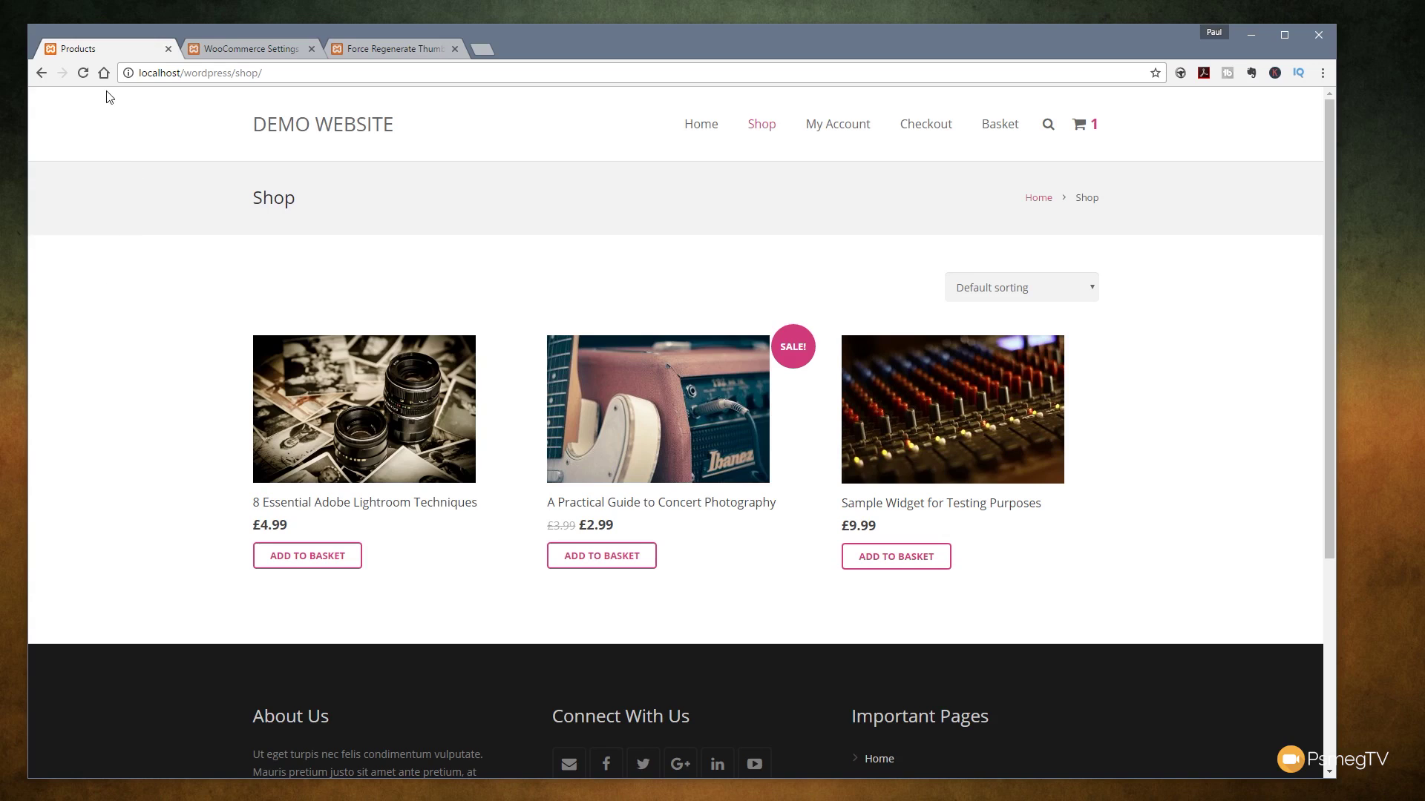
Reload the Shop page to show the three products with square-cropped images.
click(83, 74)
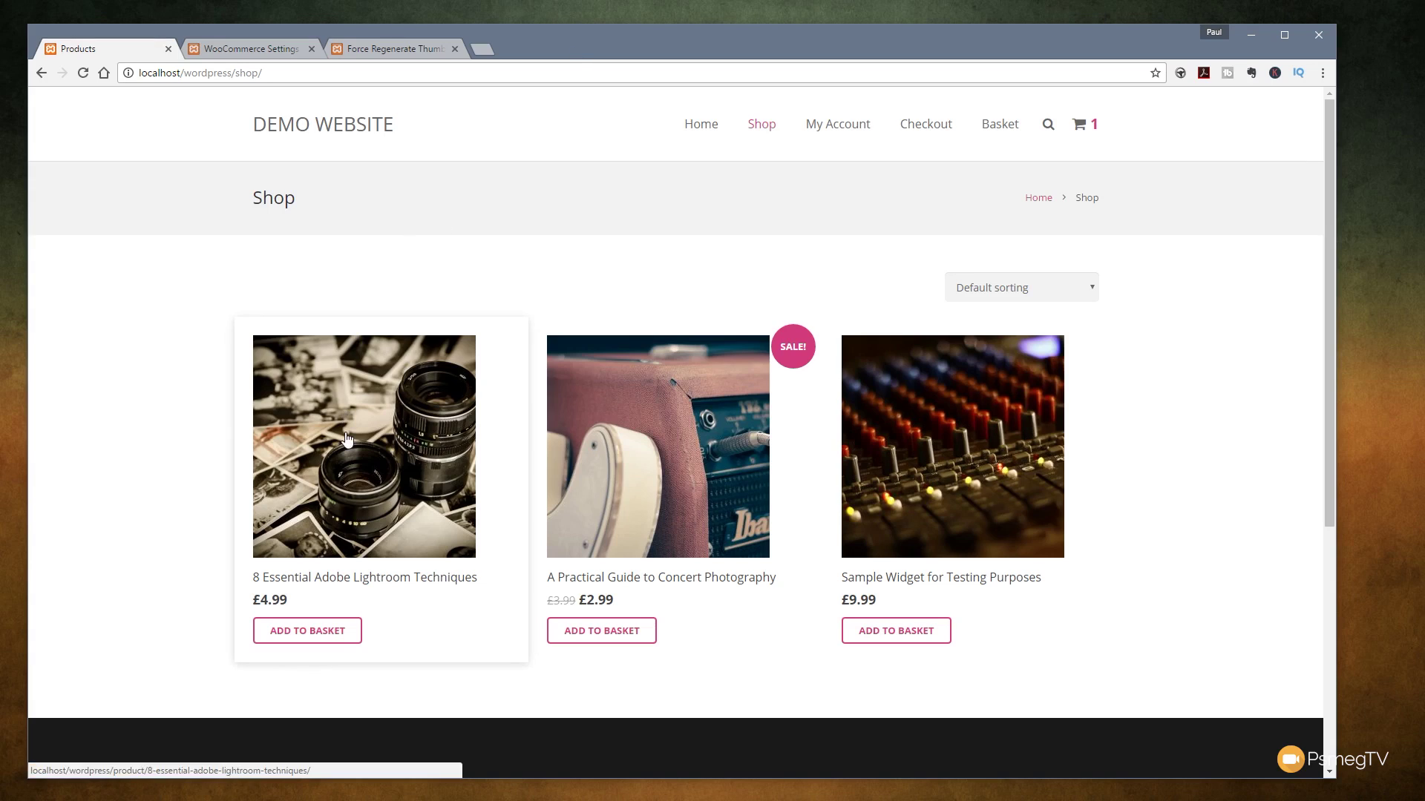
Open the Lightroom book's £4.99 product page and step through its gallery lightbox before closing it.
click(323, 438)
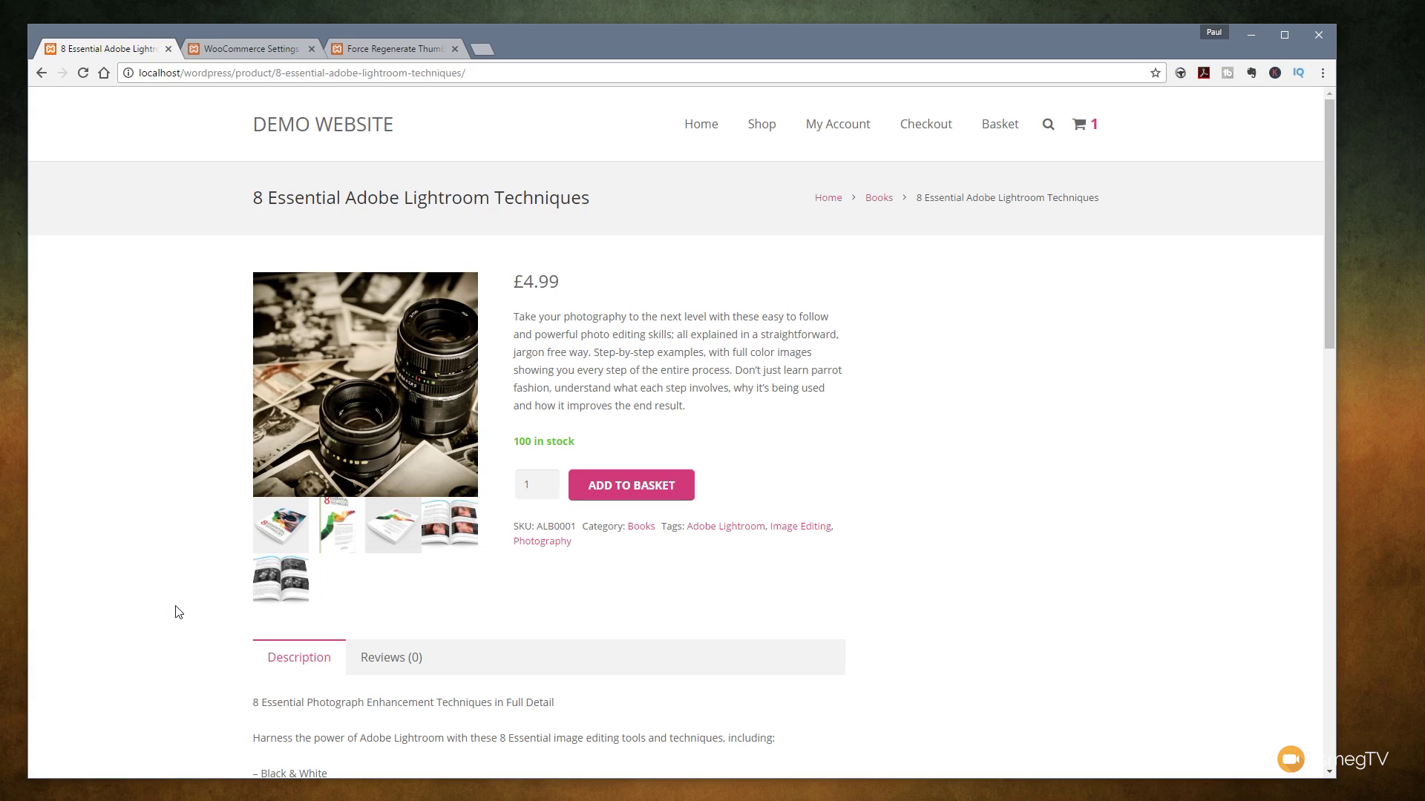
click(277, 591)
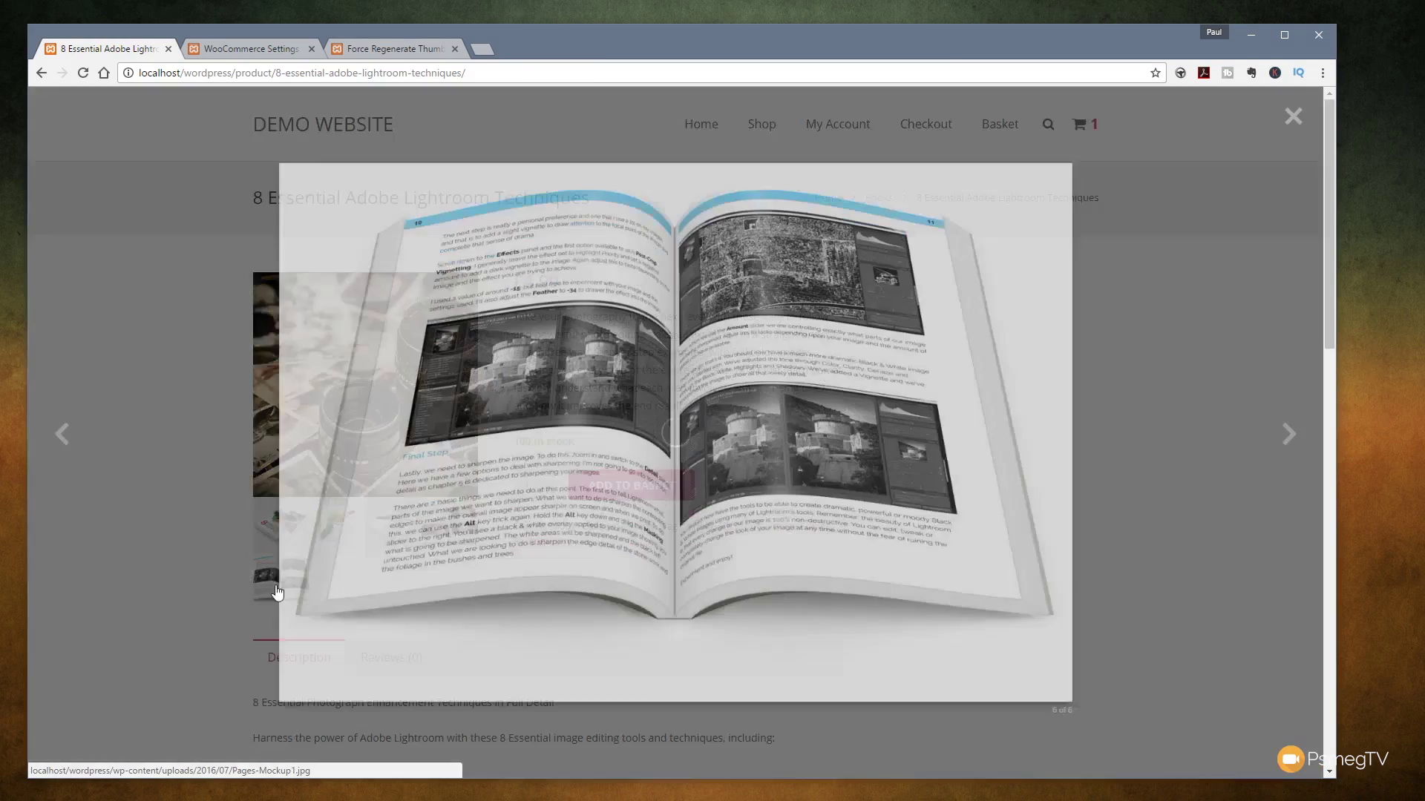
click(1288, 436)
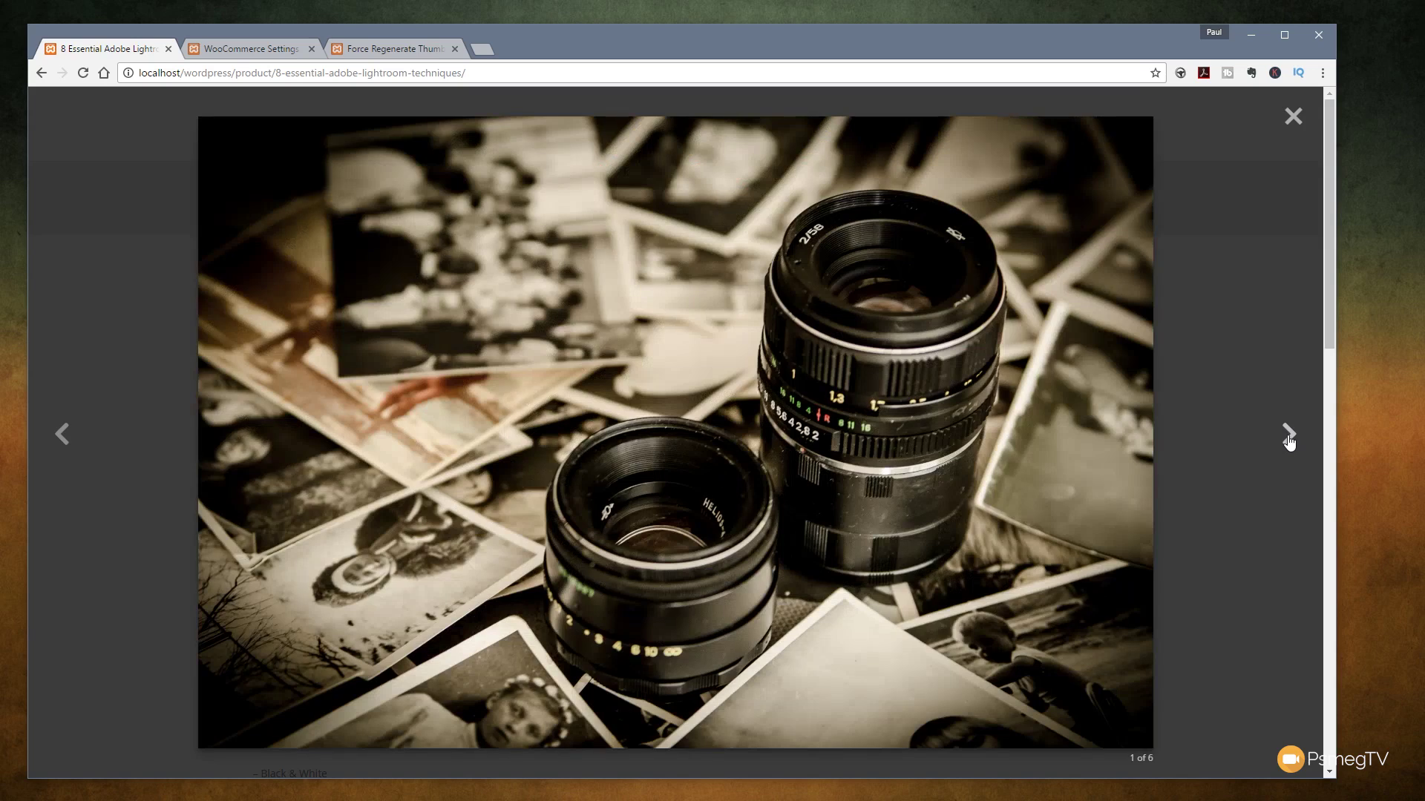
click(1289, 437)
click(1293, 118)
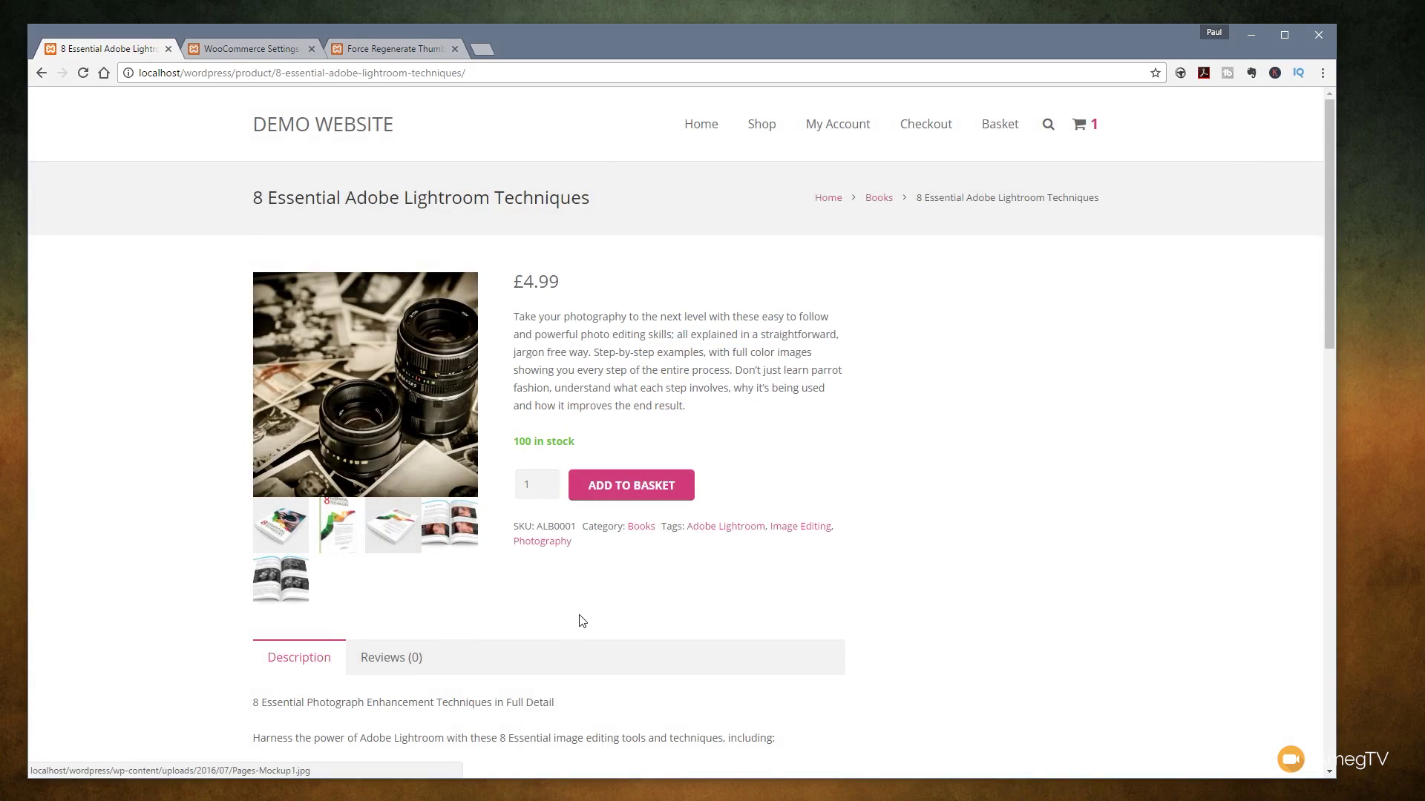
Untick Hard Crop for catalog, single product and thumbnail images.
click(251, 48)
click(466, 616)
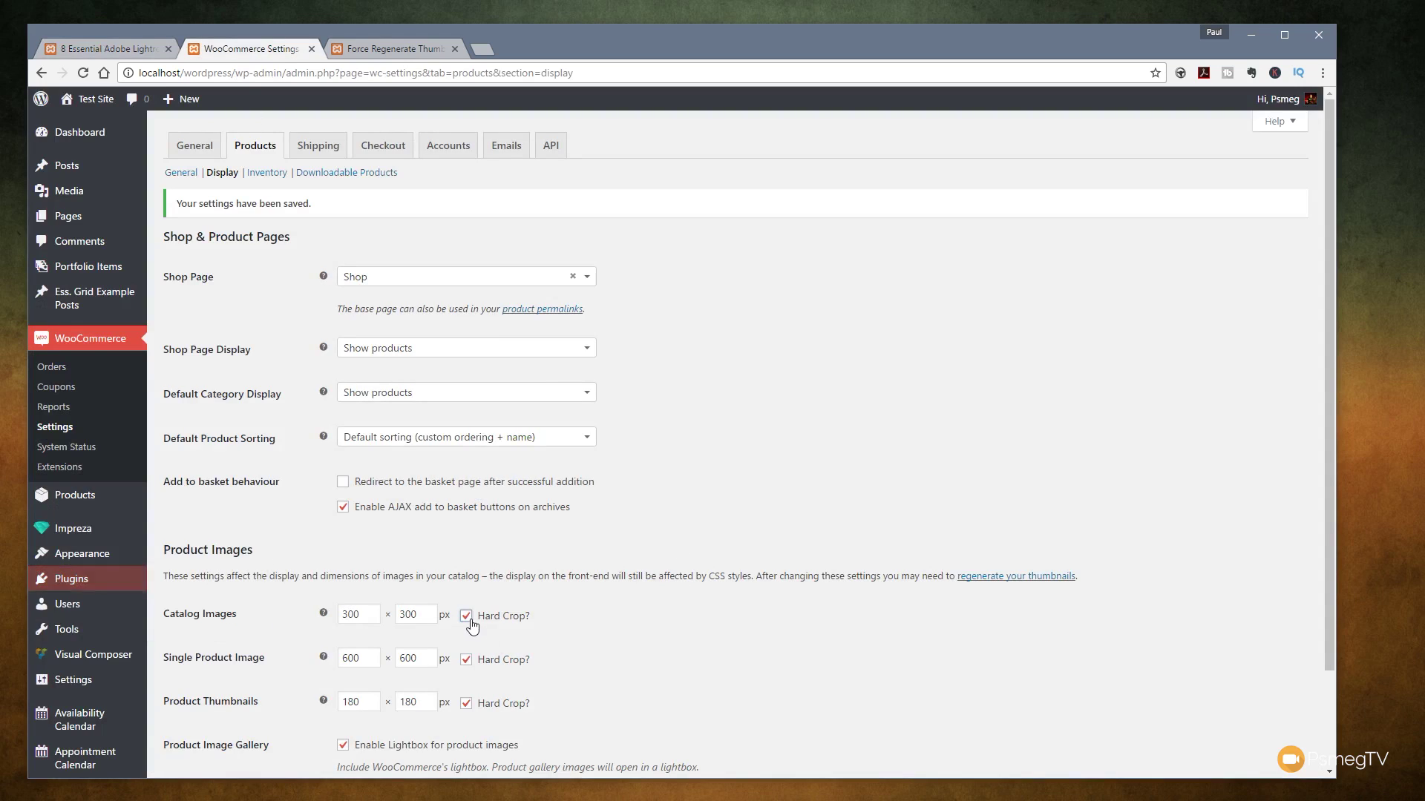
click(467, 660)
click(466, 703)
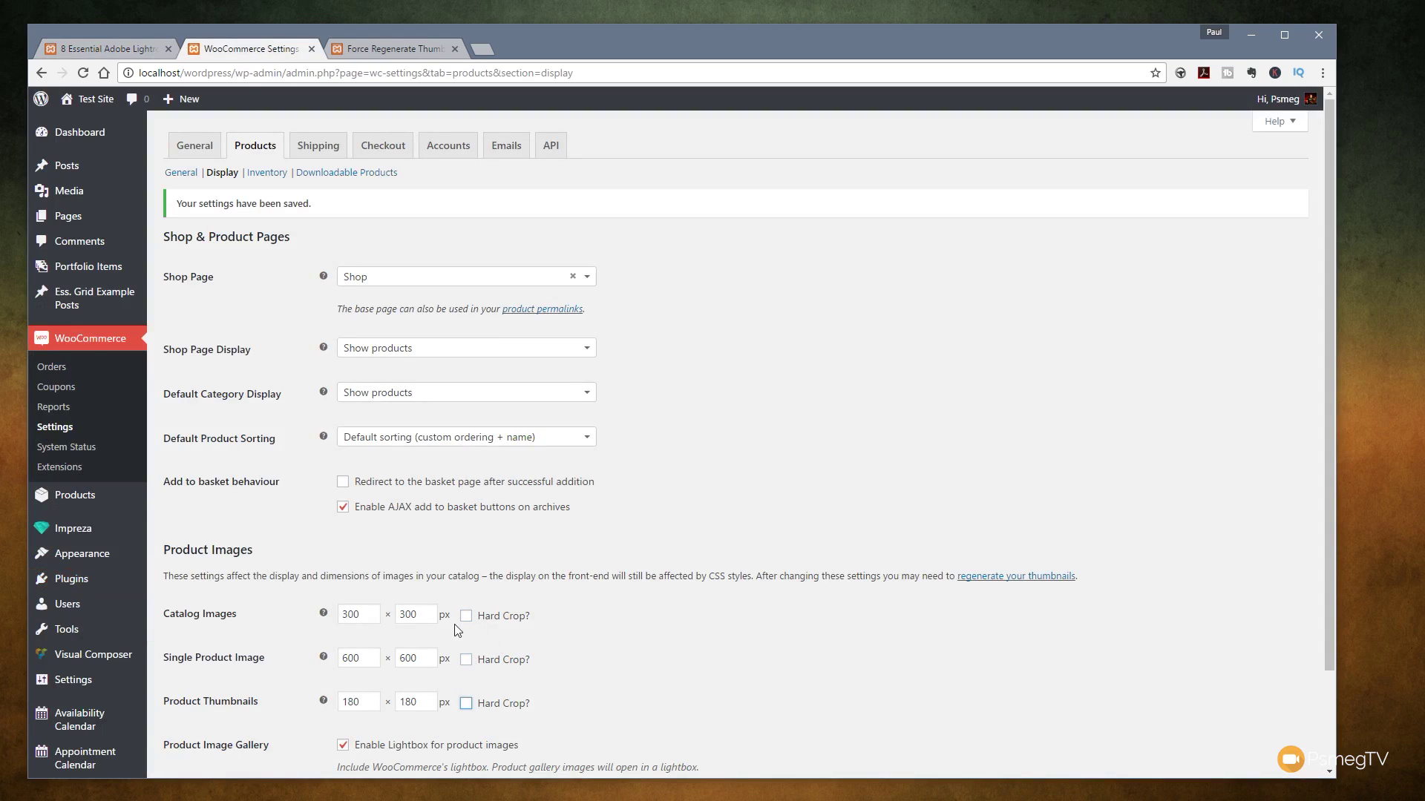
Change the catalog width to 450 and the single image width to 900, then save.
drag(354, 615, 311, 619)
text(450)
drag(356, 658, 333, 667)
text(900)
click(620, 636)
scroll(673, 629, down, 1)
scroll(675, 629, down, 2)
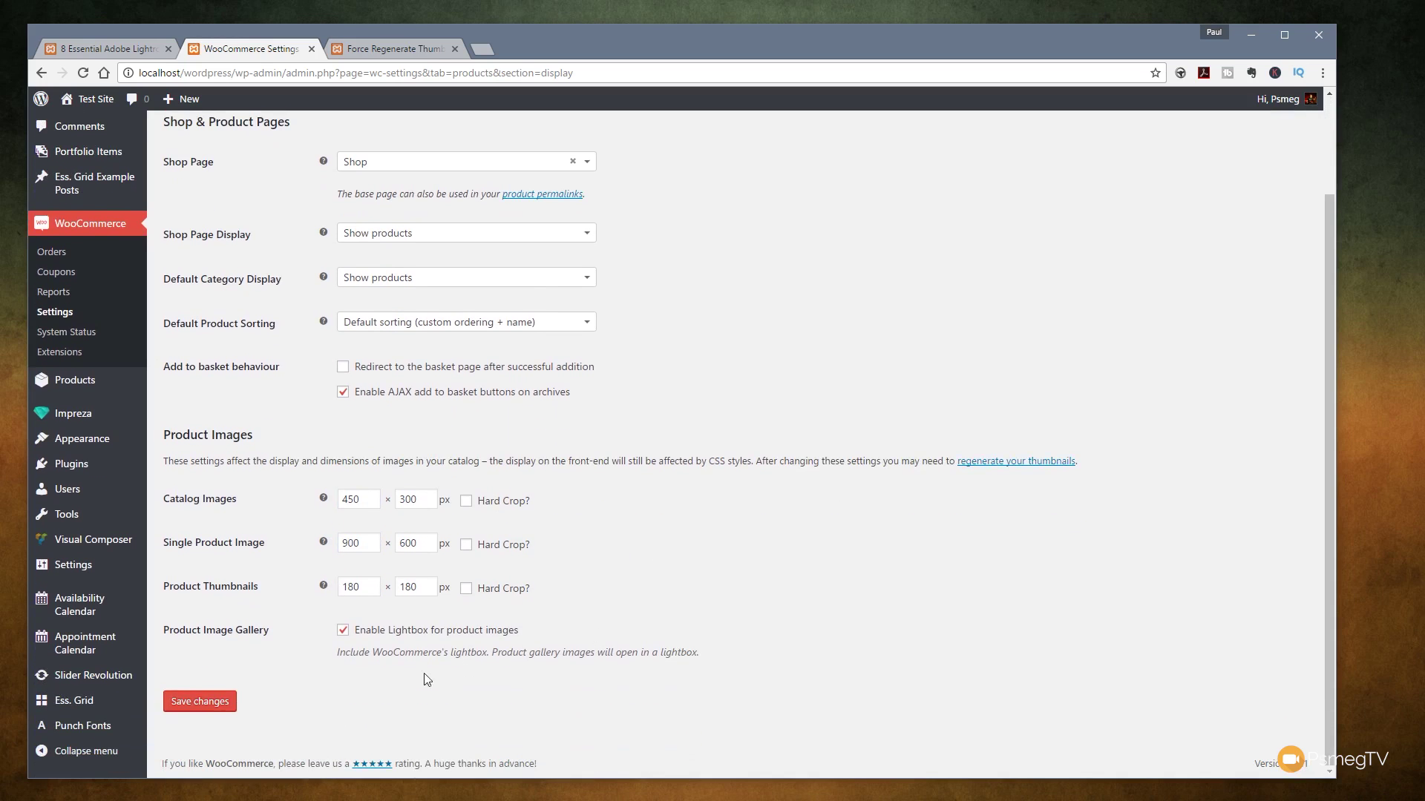
click(202, 701)
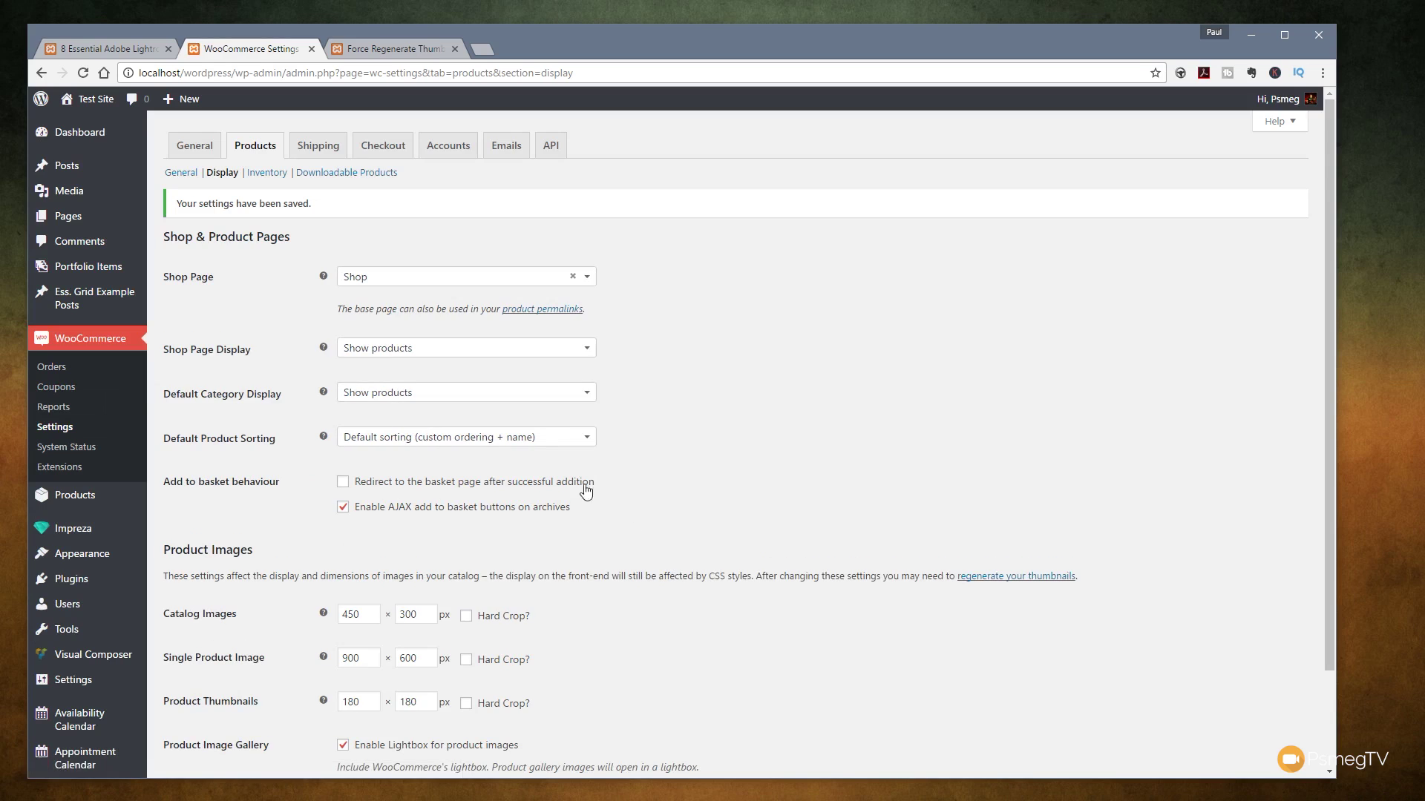
Rerun Regenerate All Thumbnails so the 25 images gain the new 450 and 900 widths.
click(423, 49)
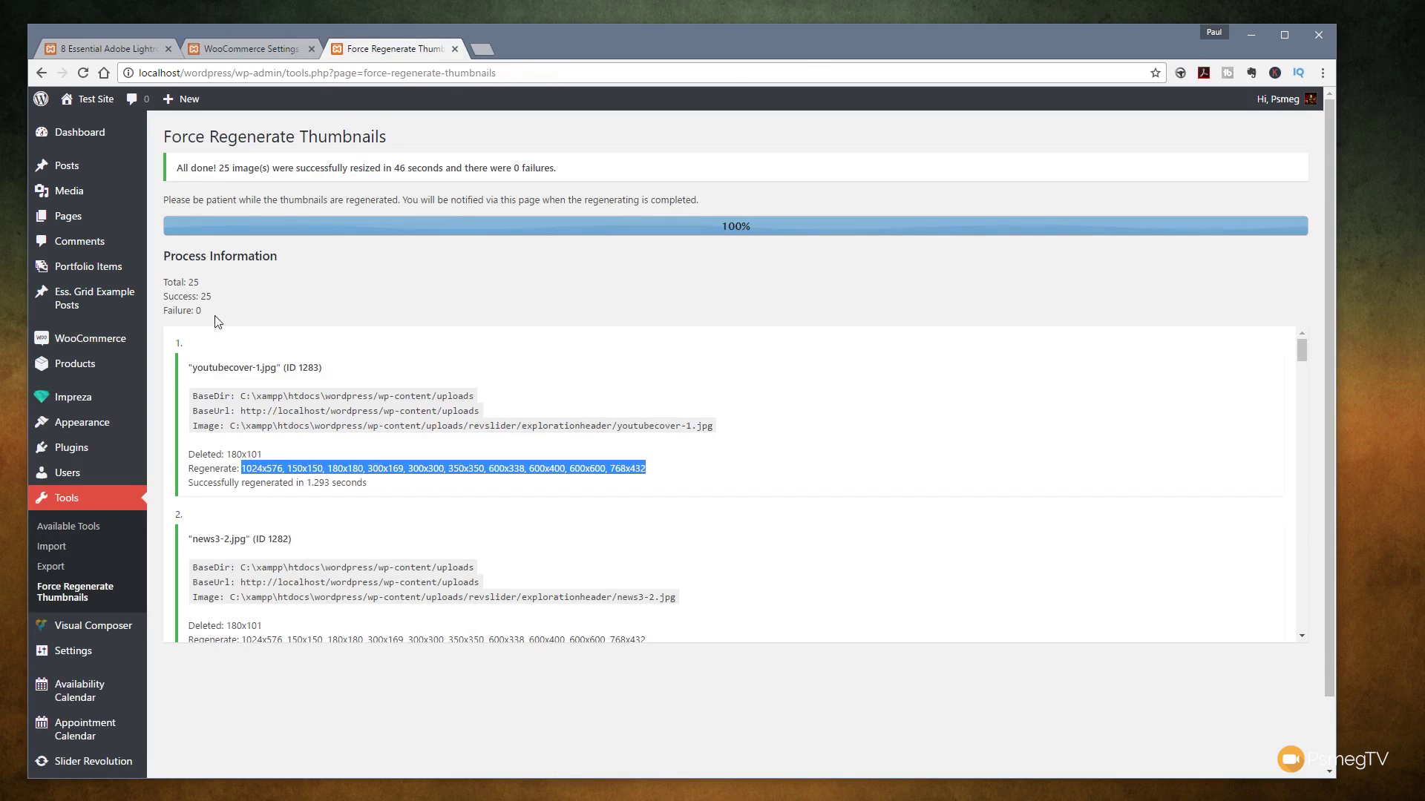
click(93, 592)
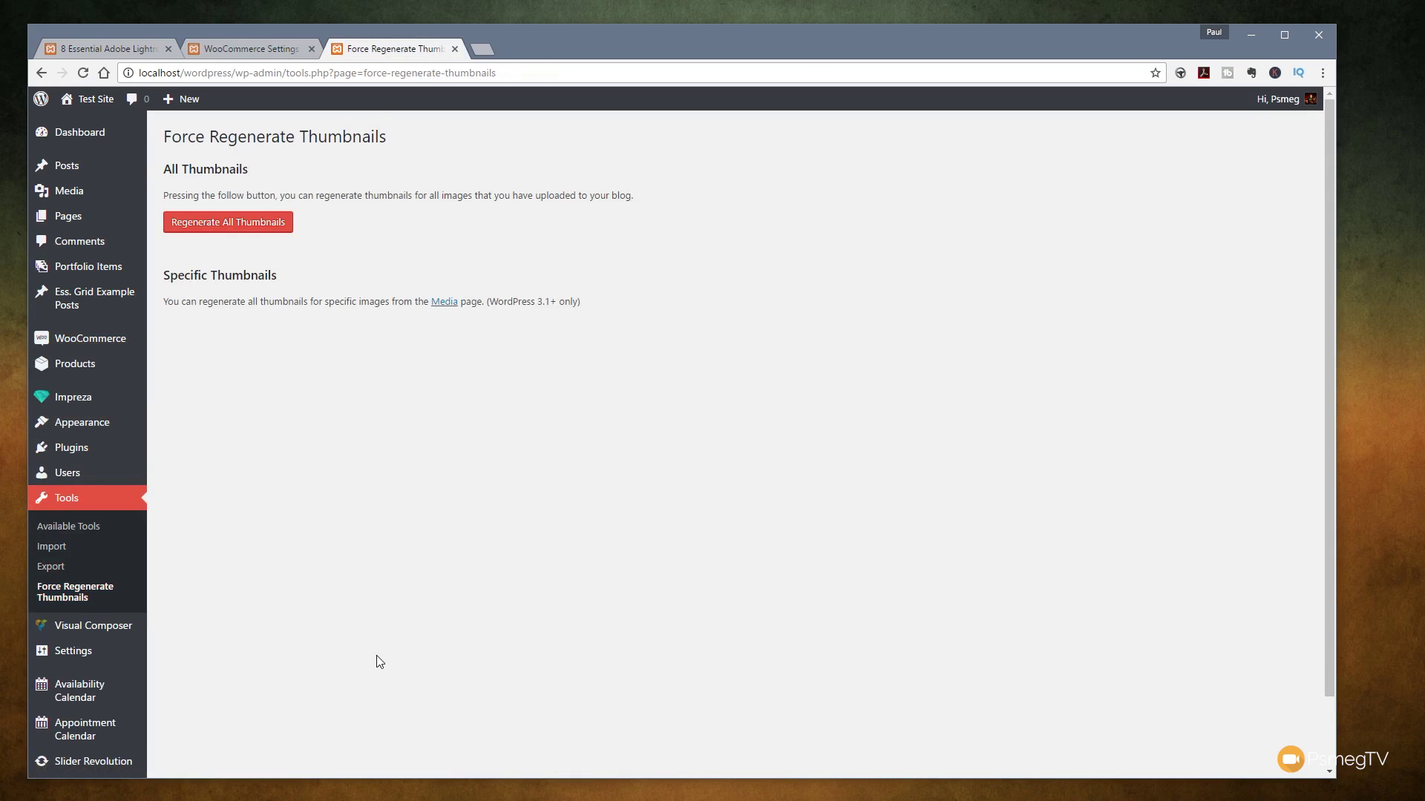
click(241, 226)
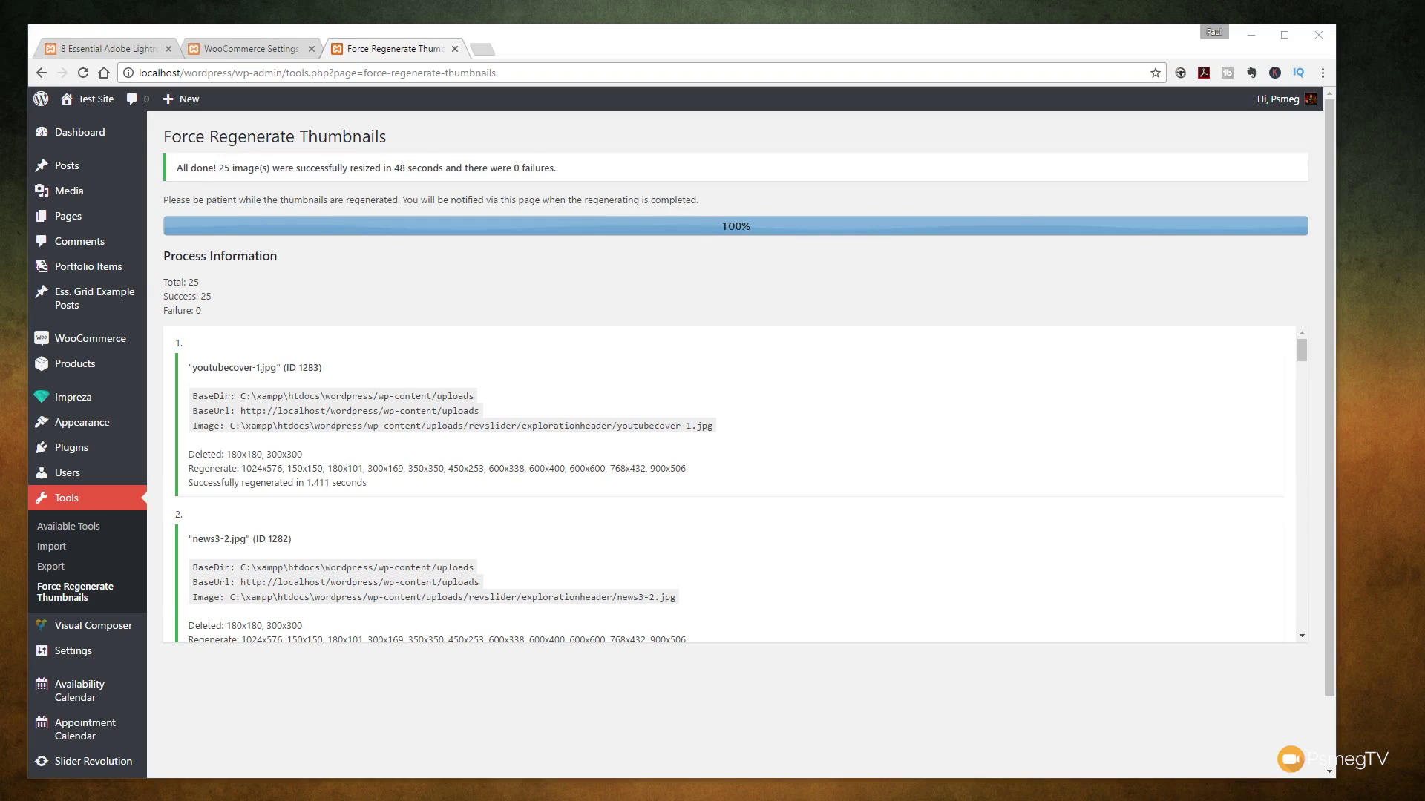
Reload the Shop page to view the wider, uncropped product images.
click(101, 49)
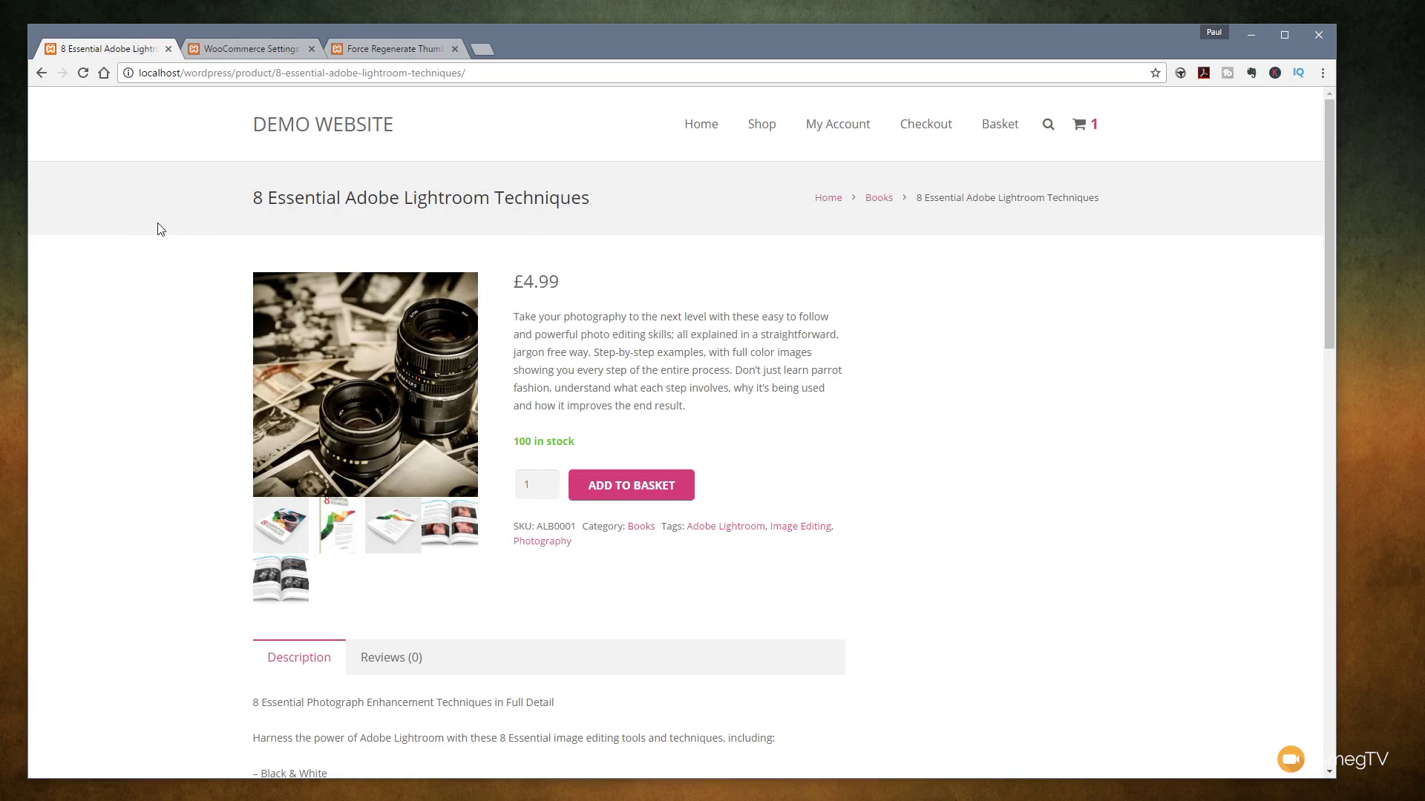
click(760, 127)
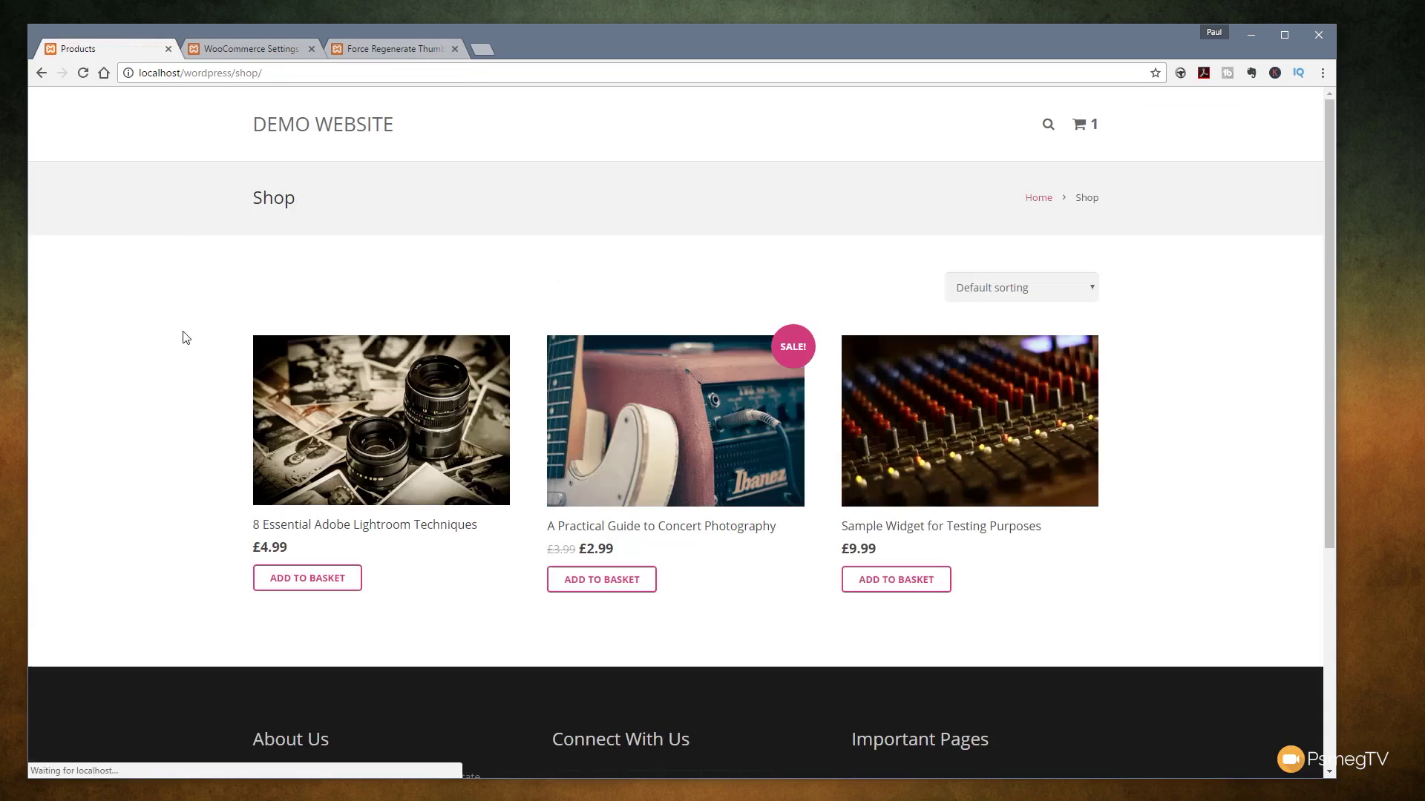
click(83, 73)
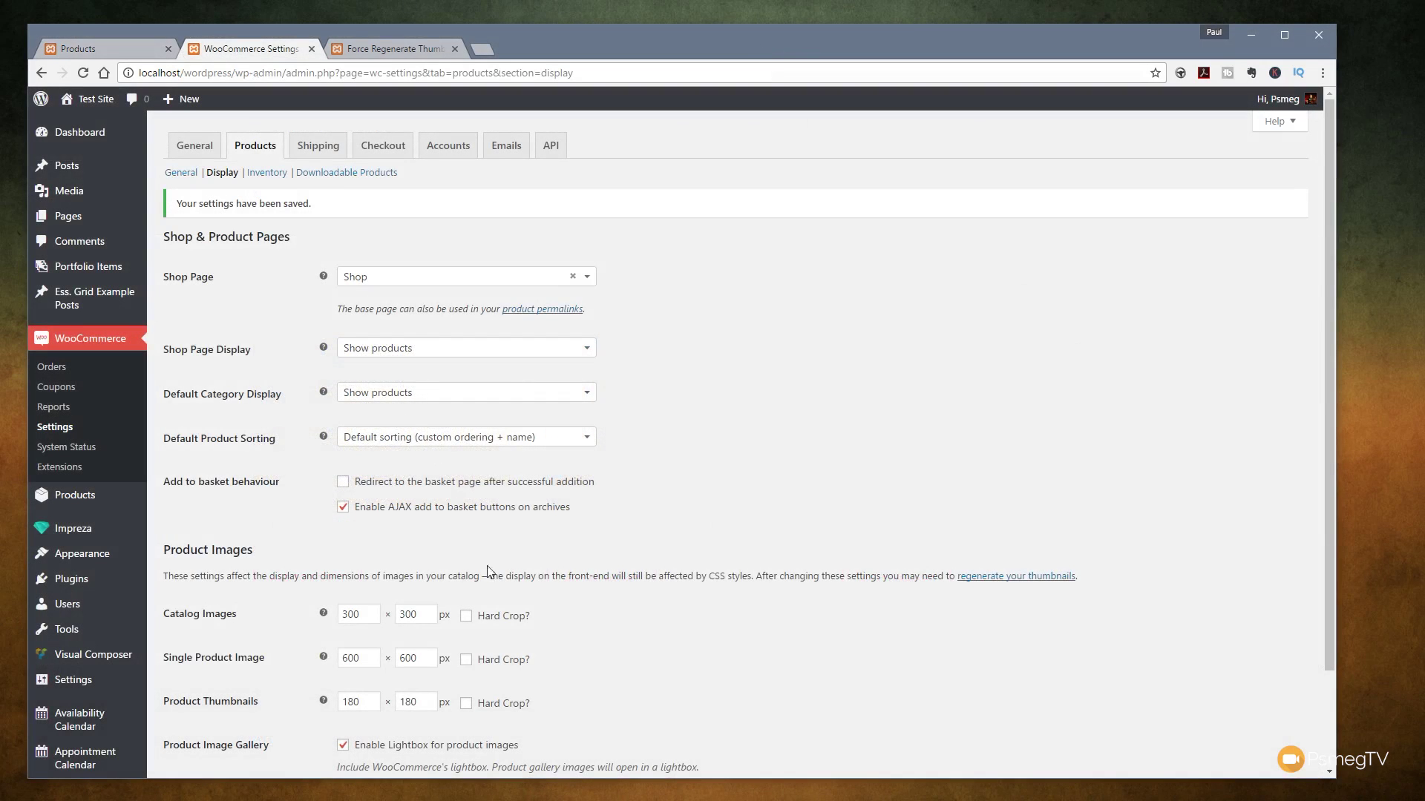
Turn hard crop on for catalog, single product and thumbnail images.
scroll(488, 572, down, 2)
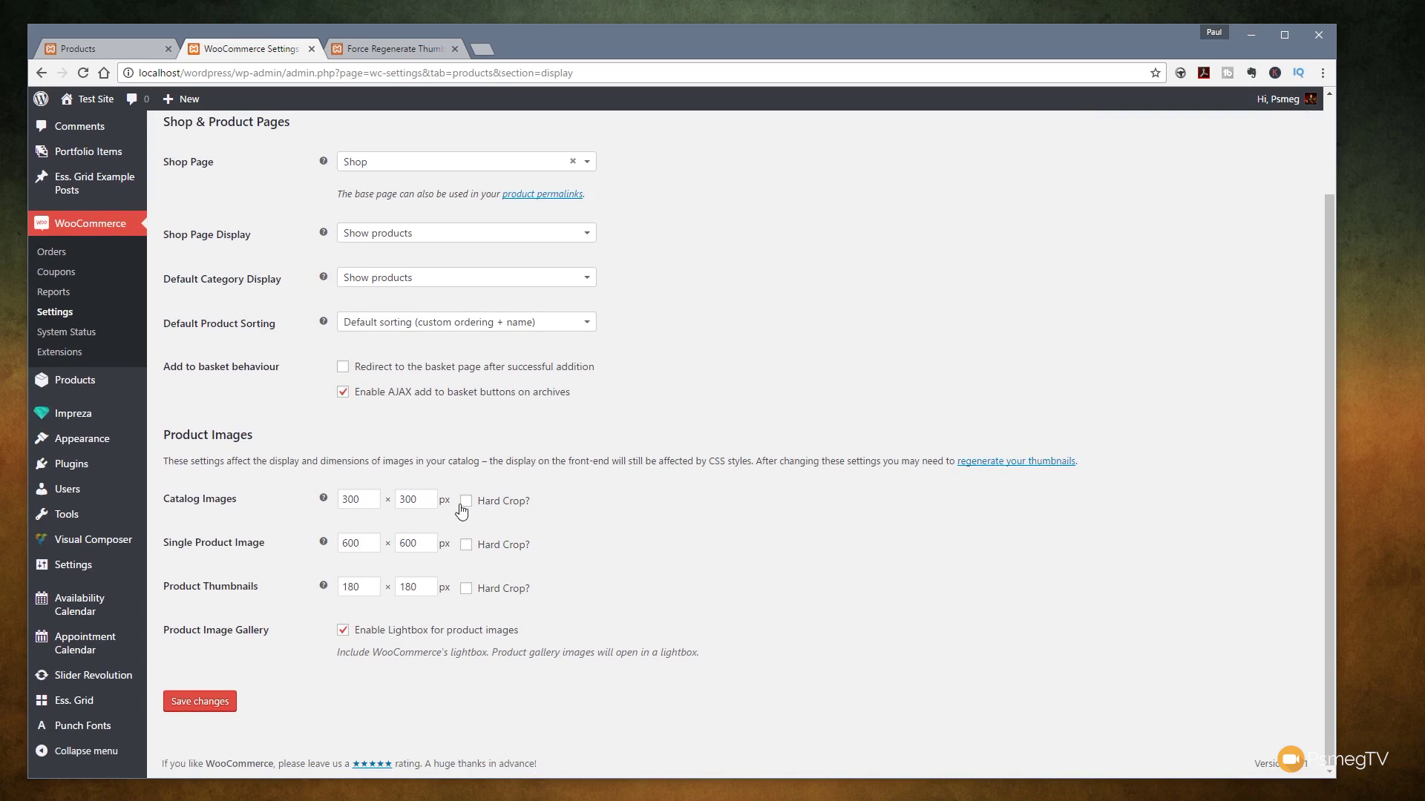
click(466, 501)
click(466, 545)
click(466, 588)
Set image heights to 450, 900 and 240, then save the settings.
drag(410, 500, 400, 500)
text(450)
drag(402, 544, 400, 544)
text(9)
double_click(420, 593)
text(240)
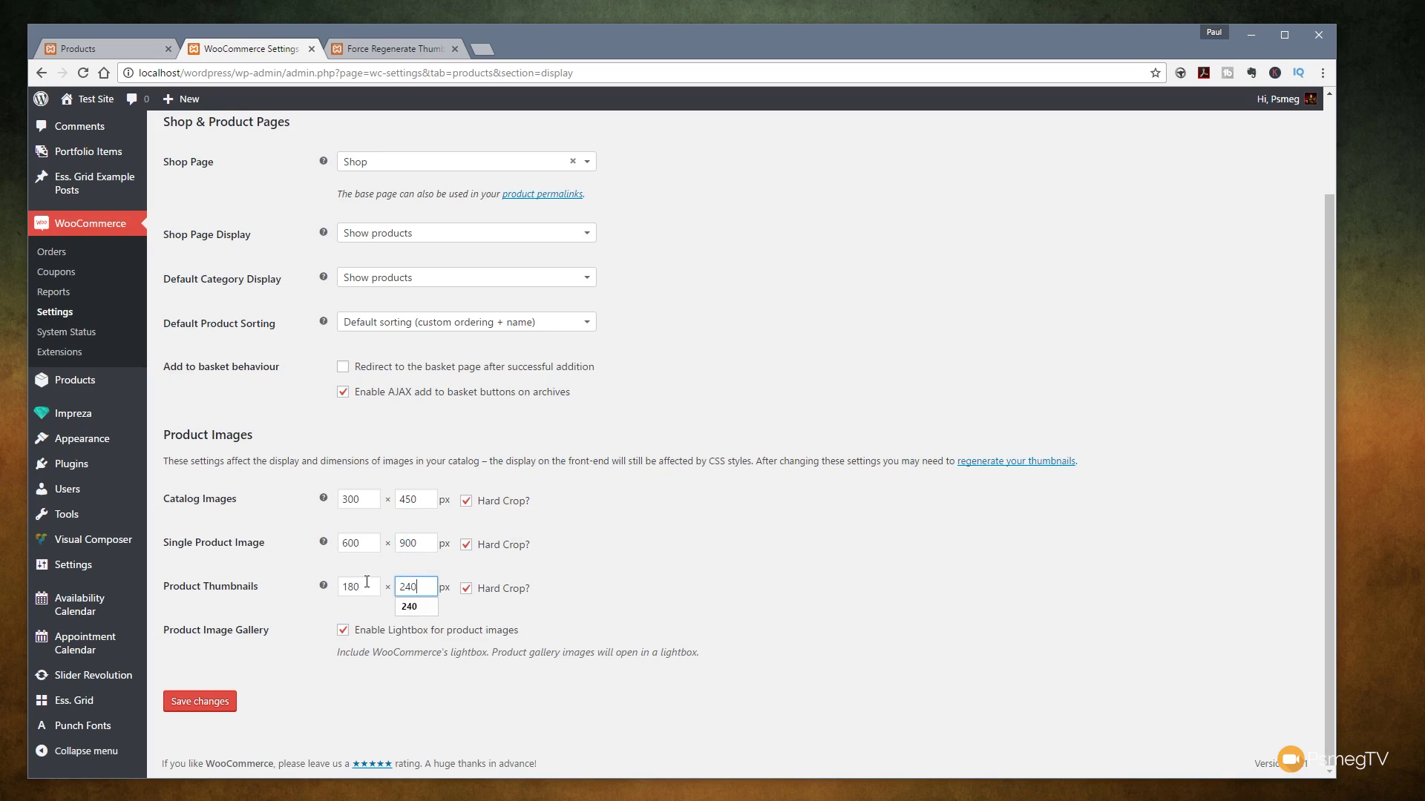
click(1009, 586)
click(201, 702)
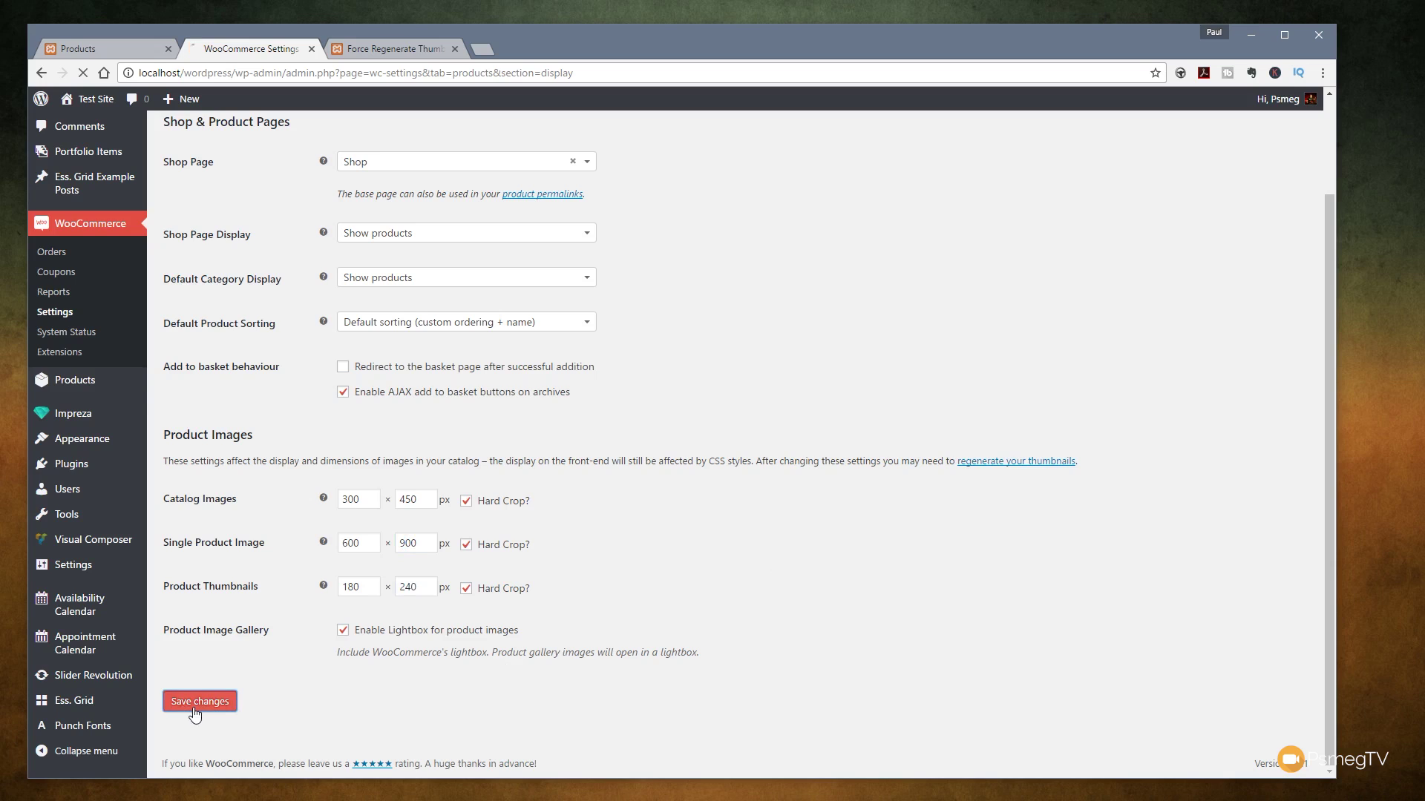
Force-regenerate all 25 thumbnails at the 300×450, 600×900 and 180×240 portrait sizes.
click(393, 49)
click(72, 597)
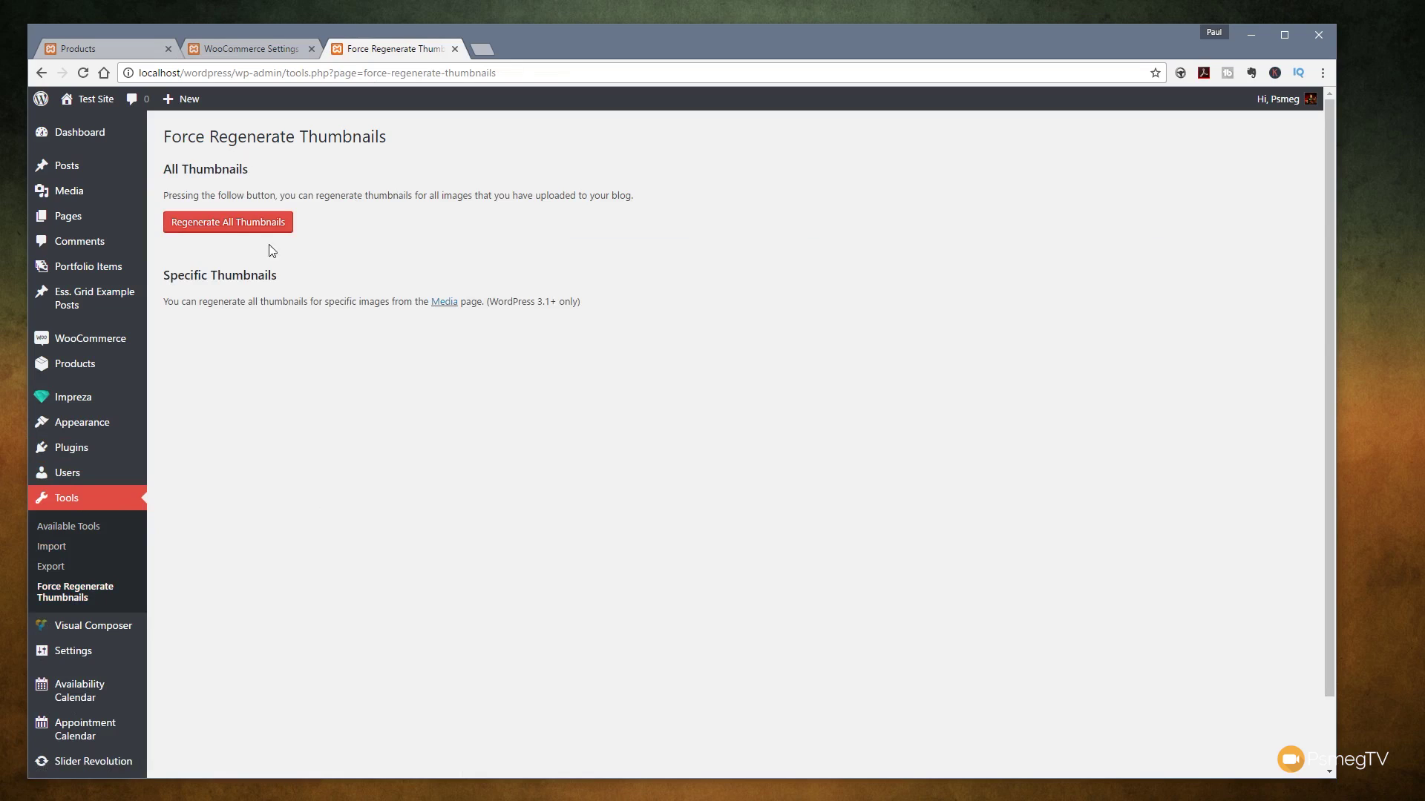
click(253, 224)
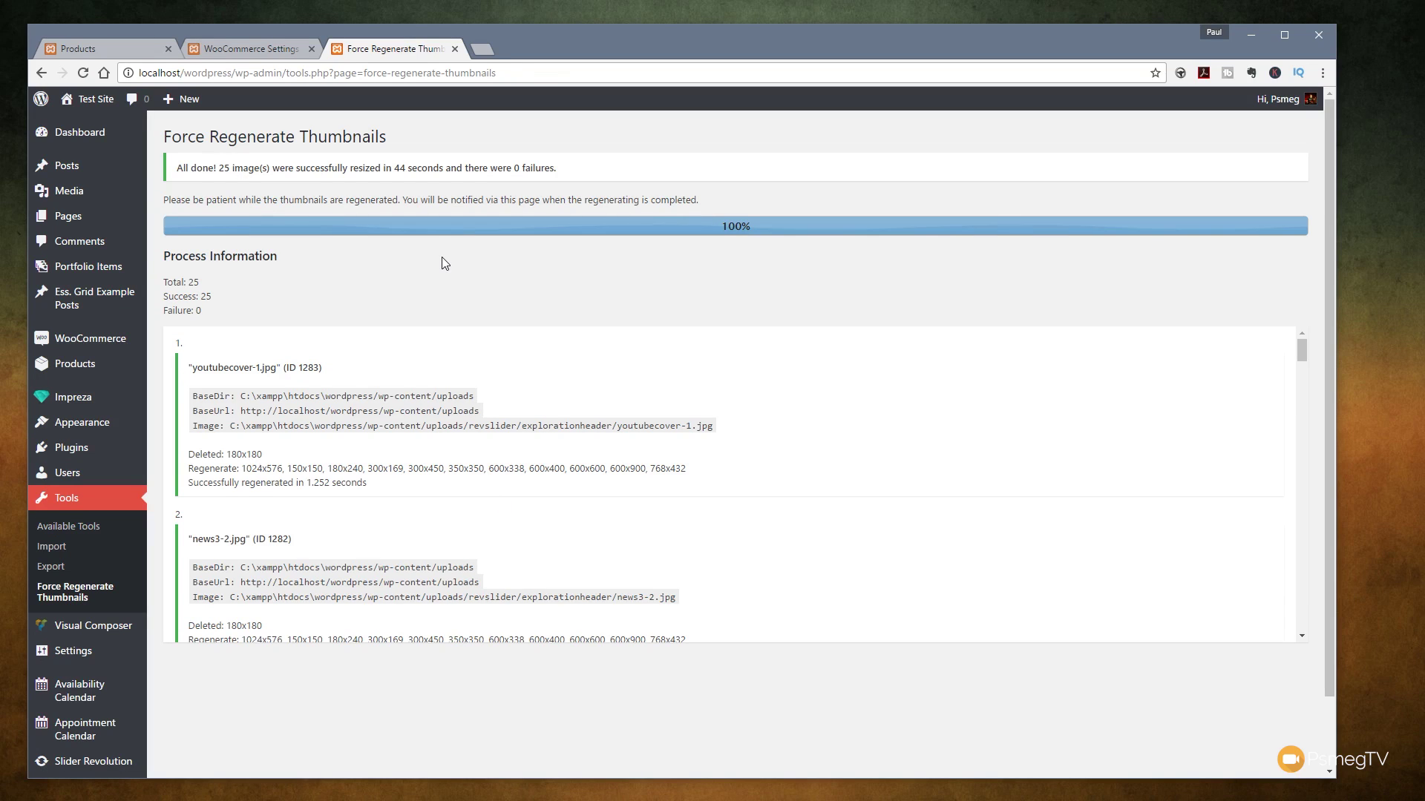
Scroll through the Shop page to inspect the three products' tall portrait-cropped images.
click(136, 52)
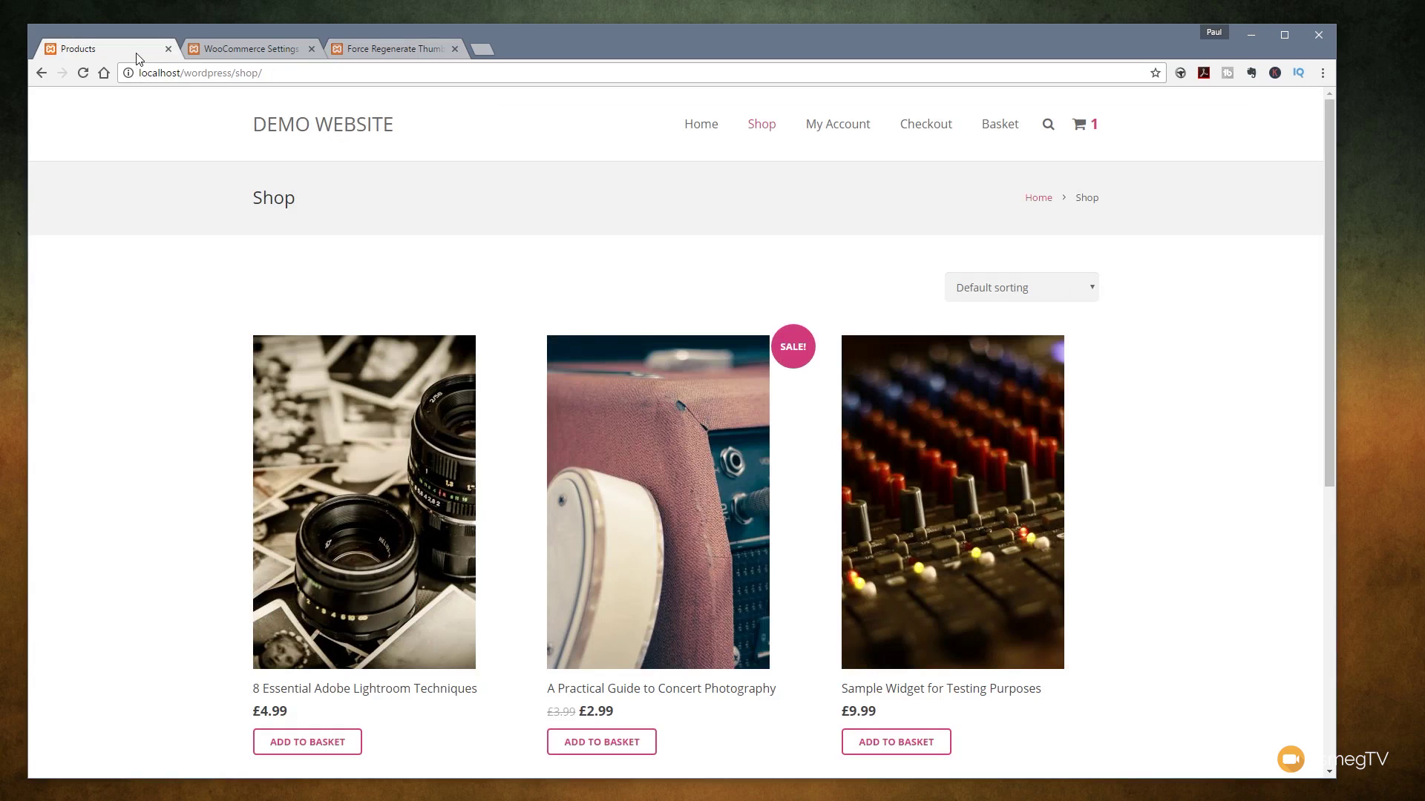
scroll(131, 442, down, 3)
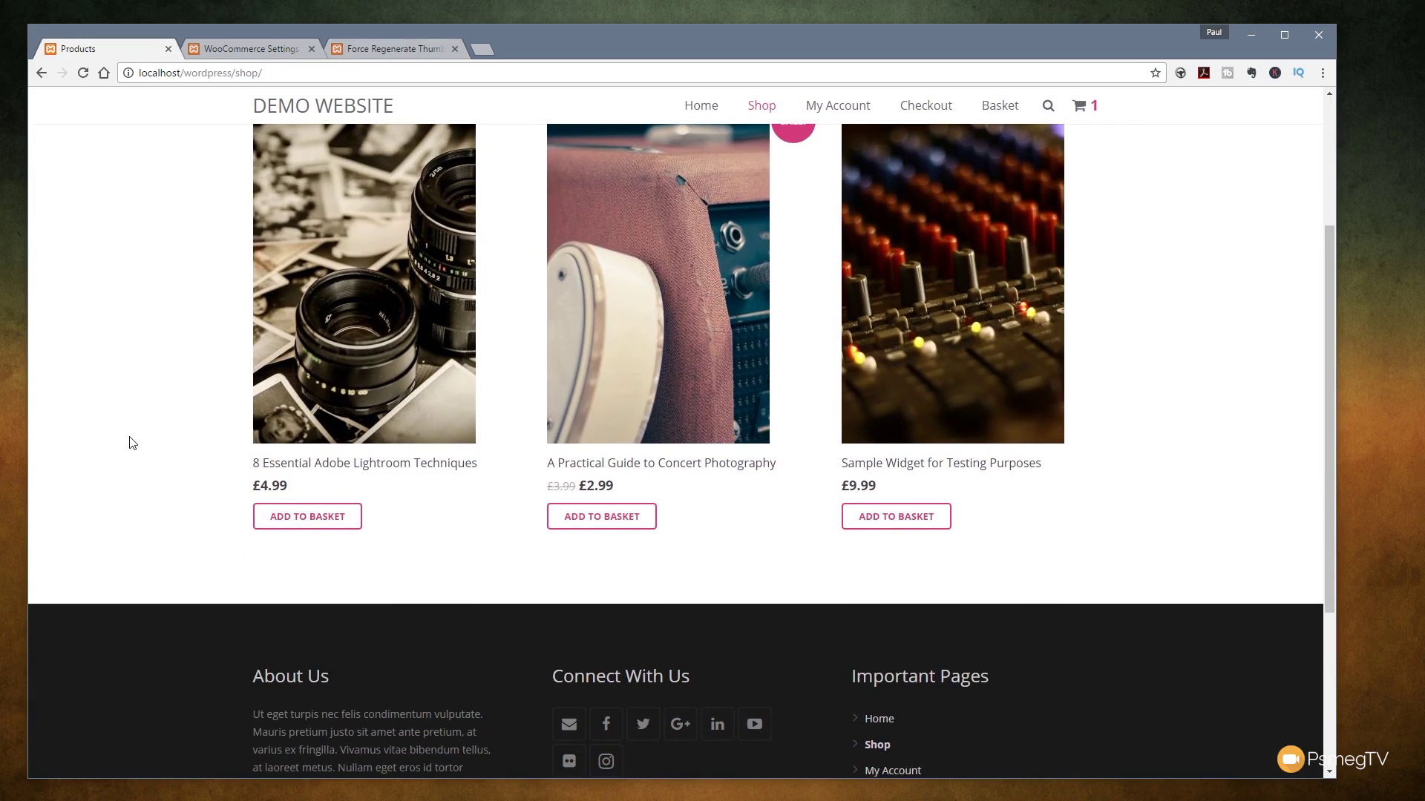
scroll(133, 443, up, 2)
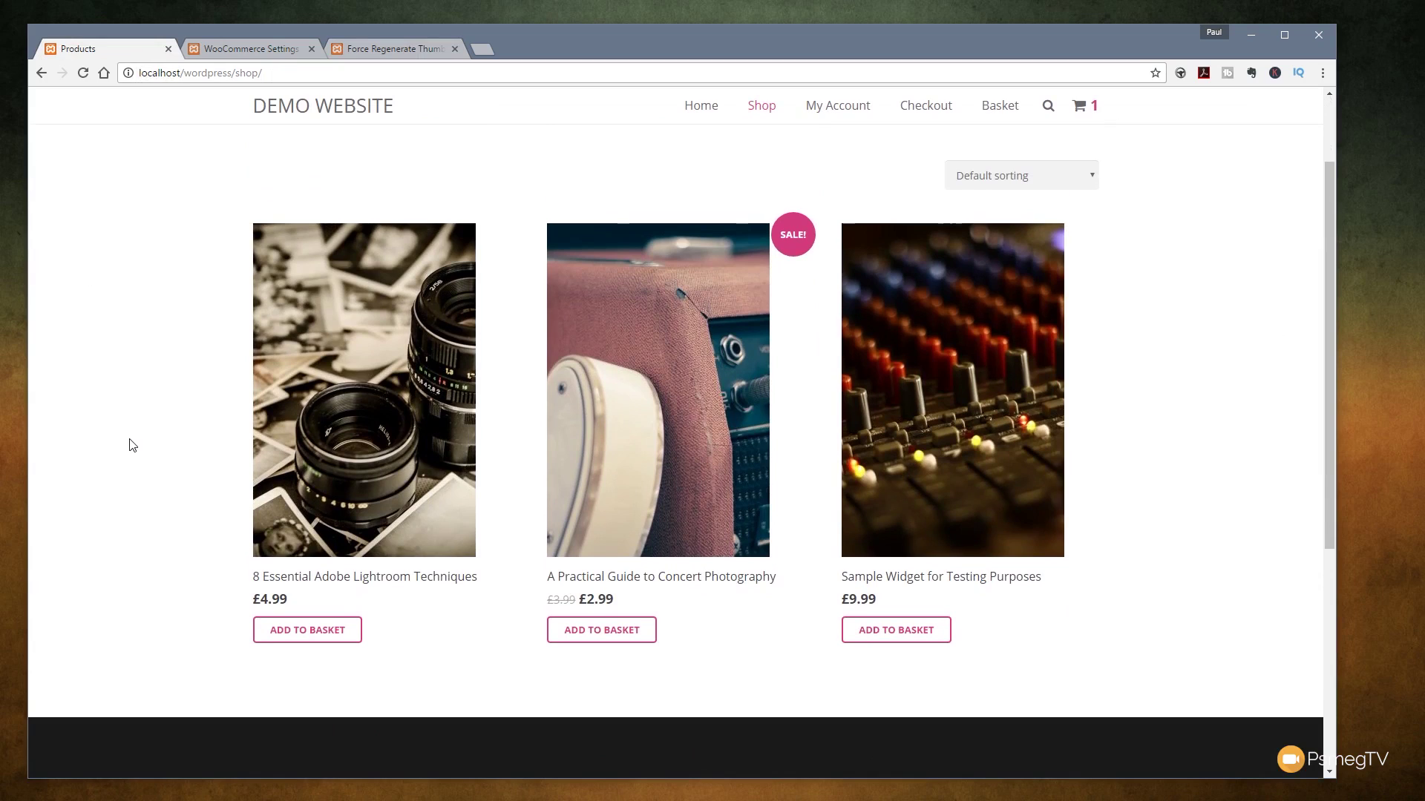